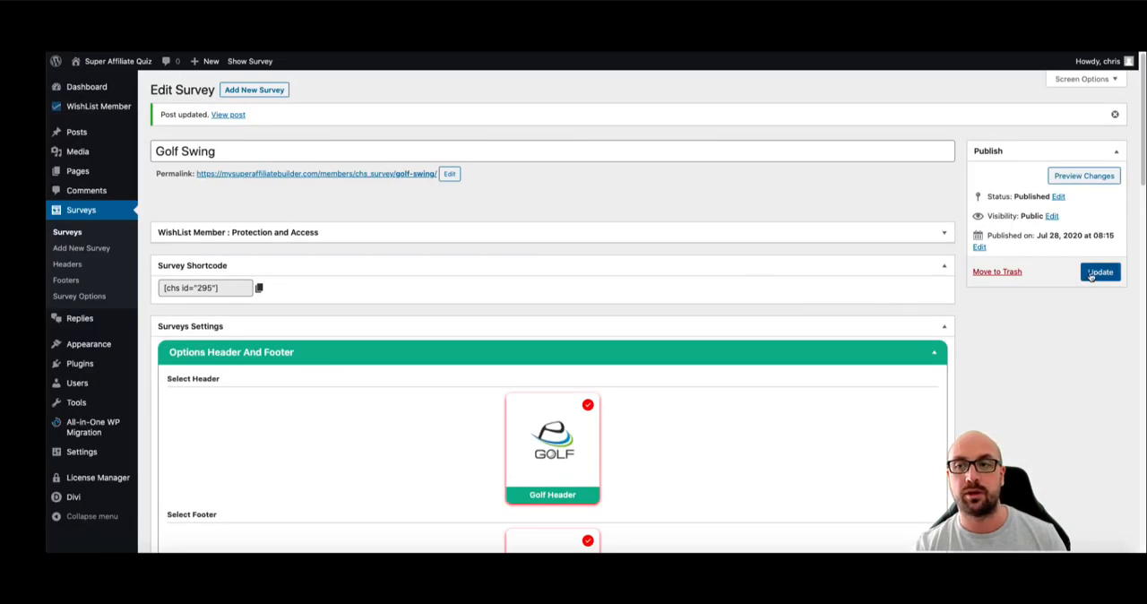
- Update the Golf Swing survey and reload its live page to check the layout
left_click(1101, 272)
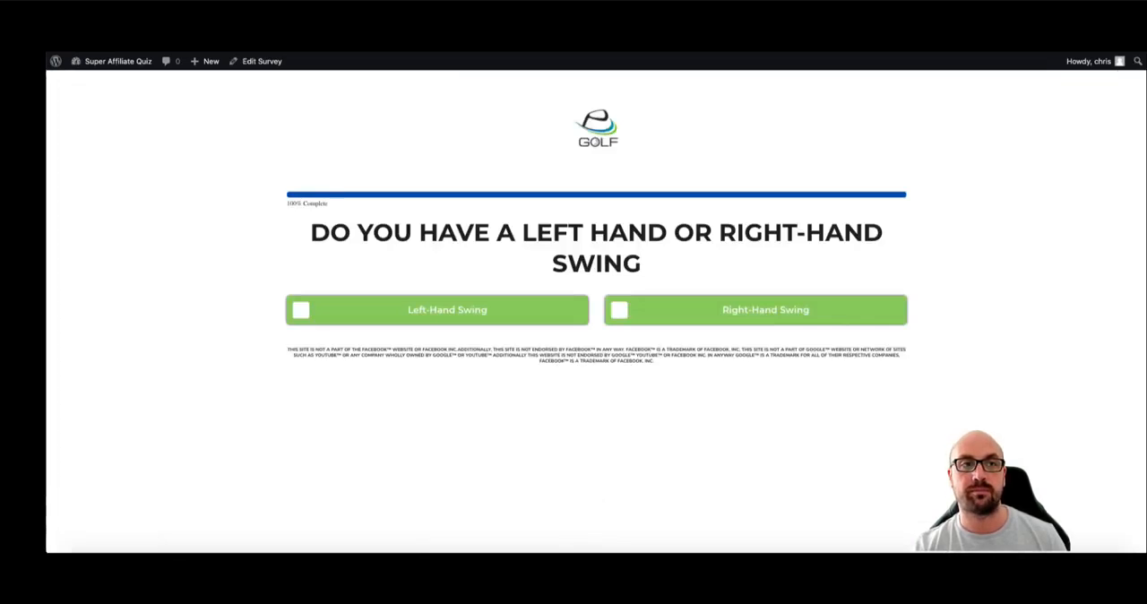
key("super+r")
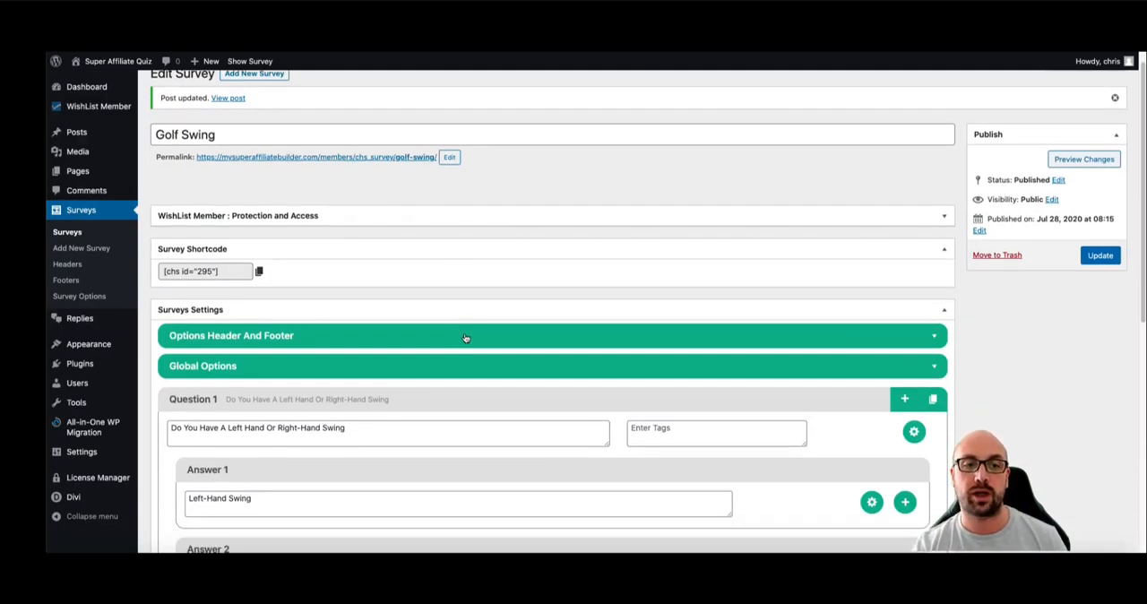
- Review the survey's Global Options, including the popup display modes, privacy policy text, and the button and background colour settings
scroll(468, 346, "down", 1)
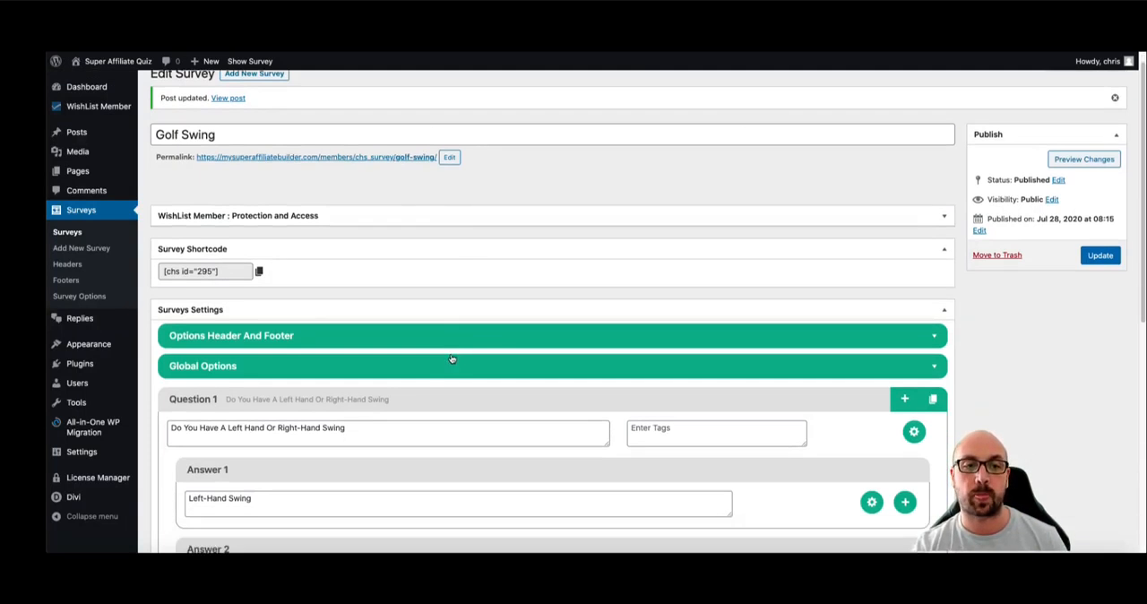
left_click(450, 367)
scroll(456, 350, "down", 5)
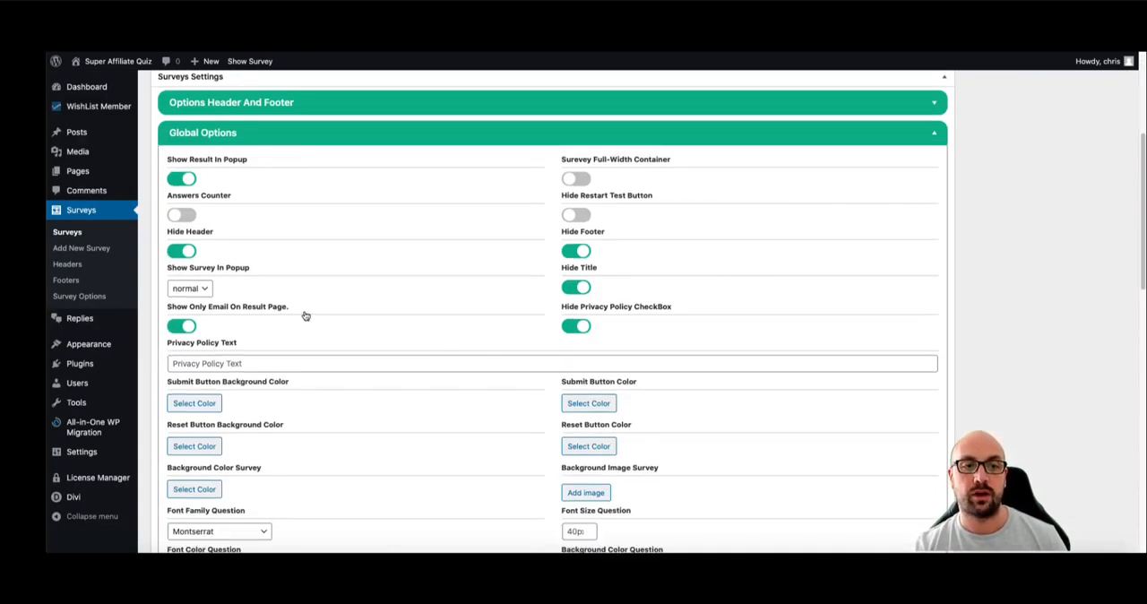
left_click(202, 289)
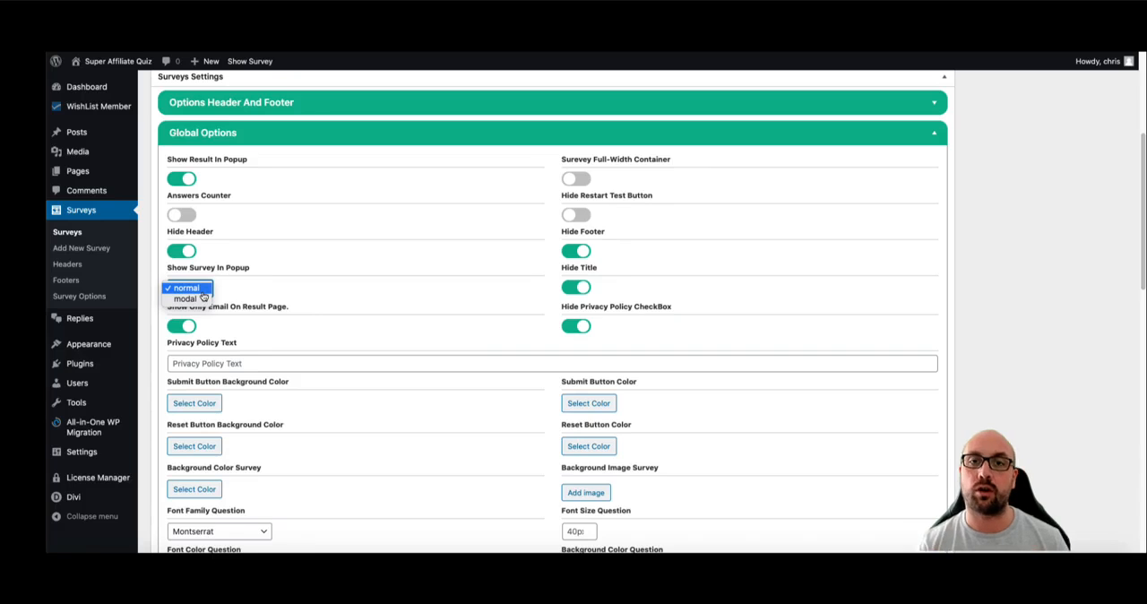
left_click(369, 305)
scroll(374, 302, "down", 2)
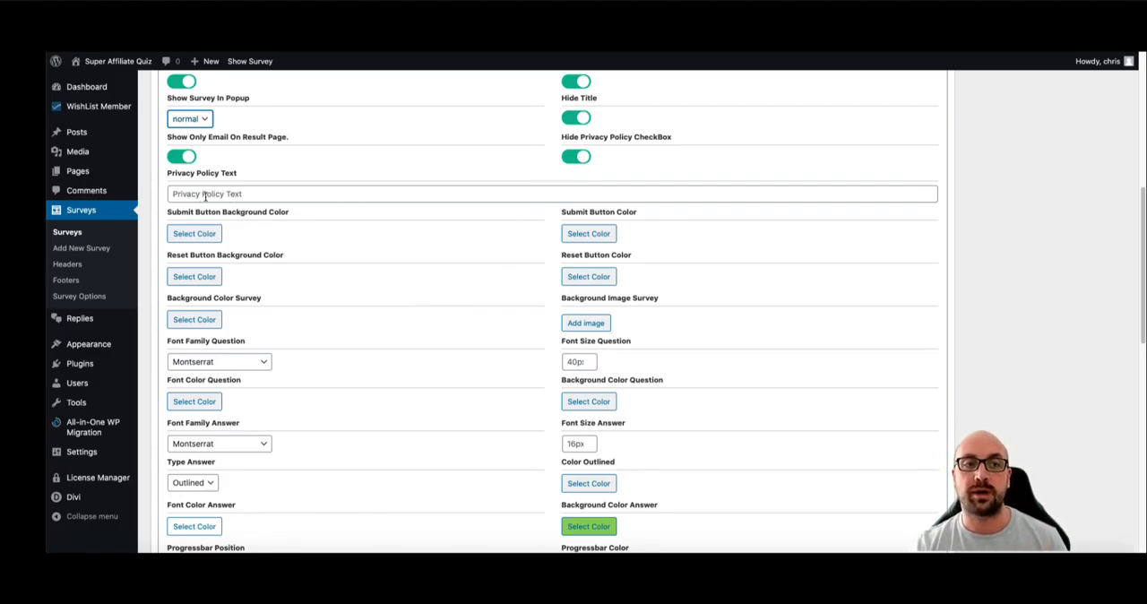
scroll(204, 197, "down", 1)
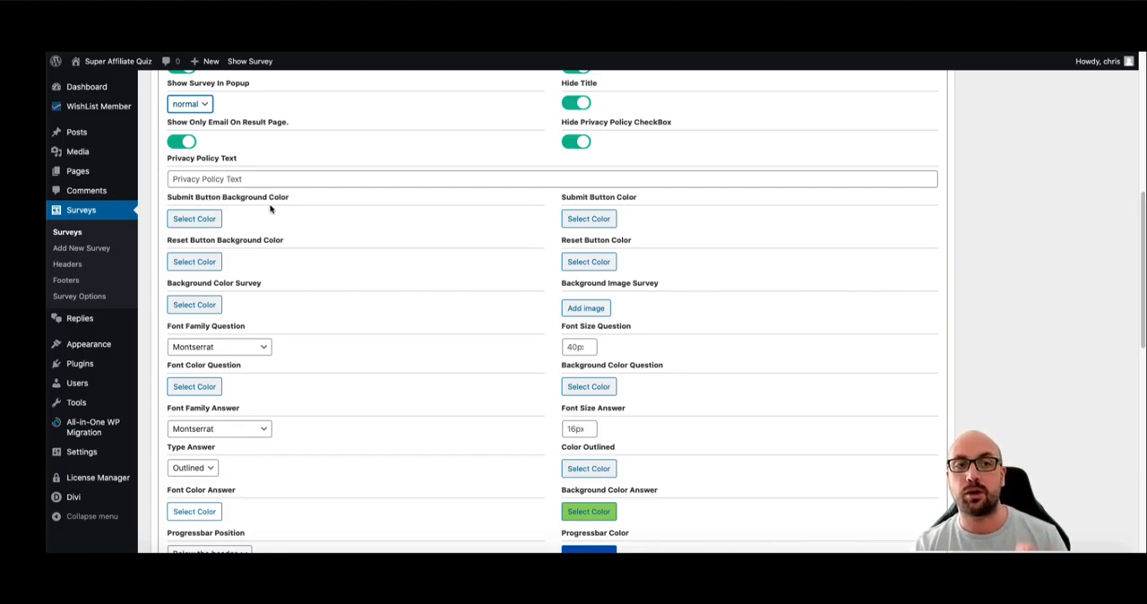
scroll(575, 204, "down", 1)
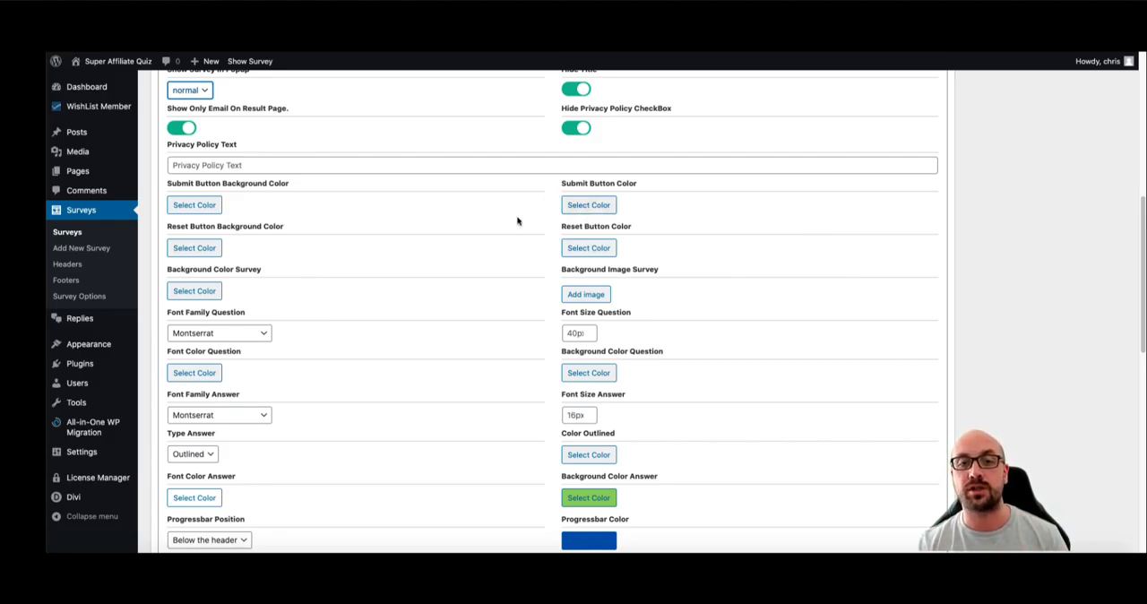
scroll(517, 221, "down", 1)
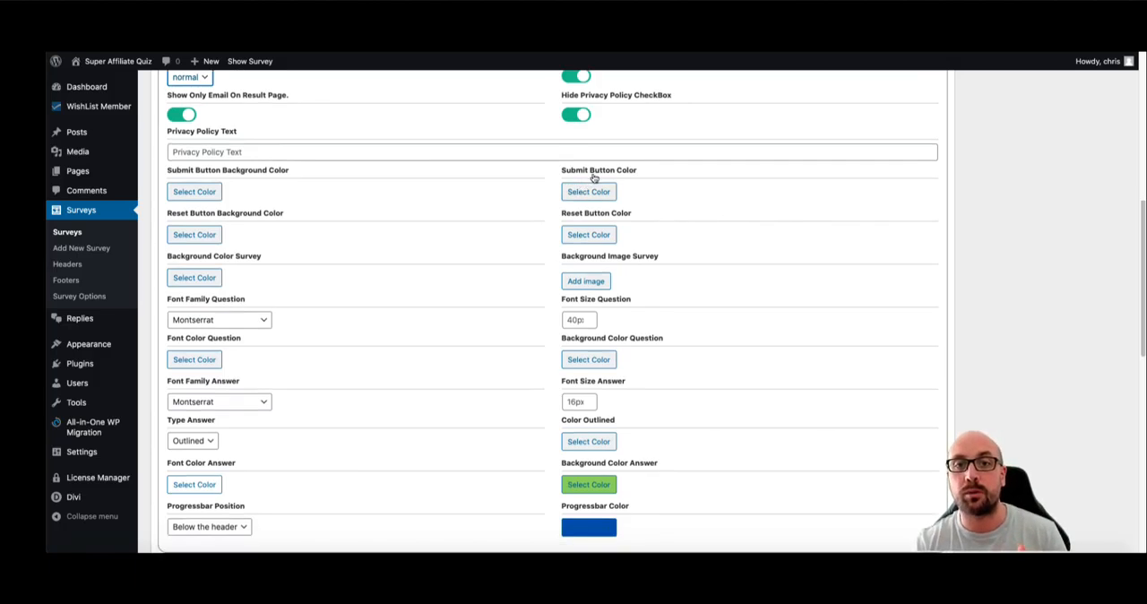
scroll(527, 208, "down", 1)
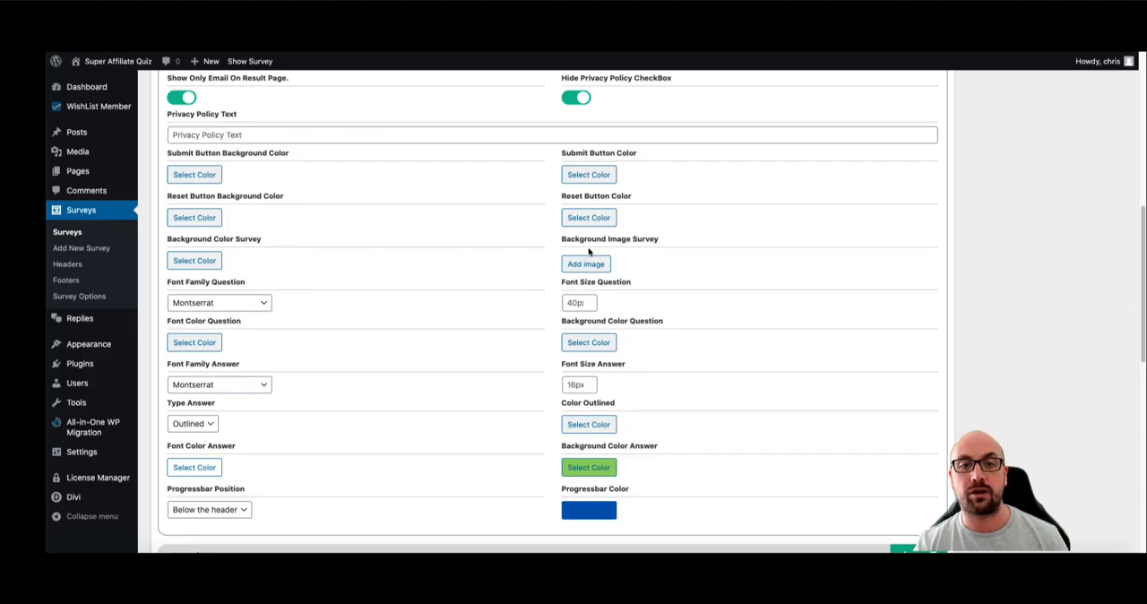
scroll(589, 253, "down", 1)
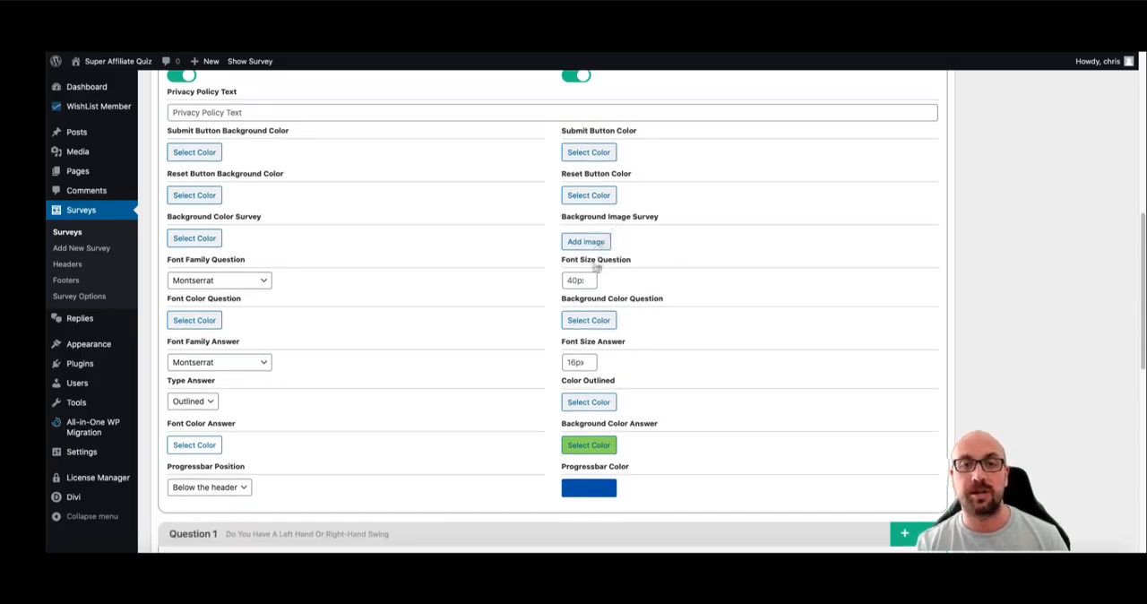
- Browse the font families available for the question text without changing the selection
left_click(228, 280)
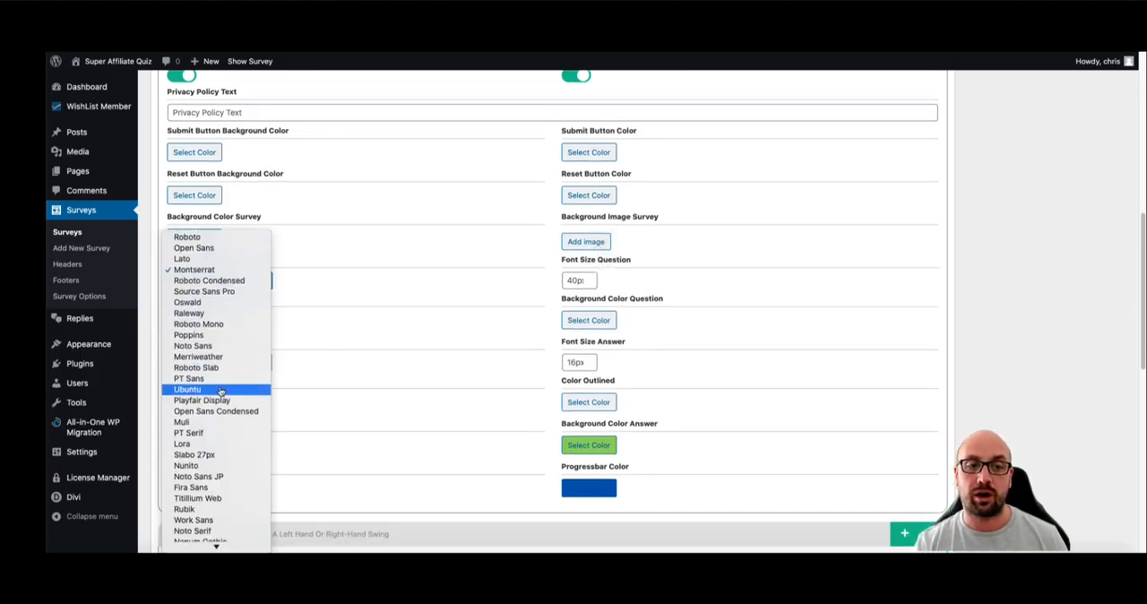
scroll(219, 392, "down", 10)
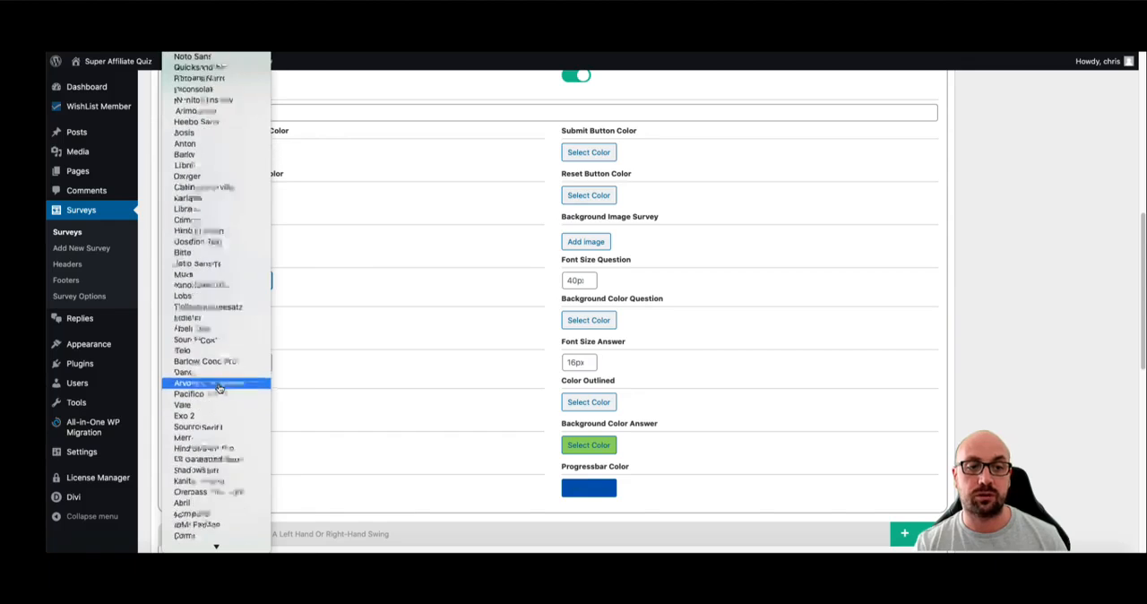
scroll(219, 388, "up", 5)
left_click(361, 287)
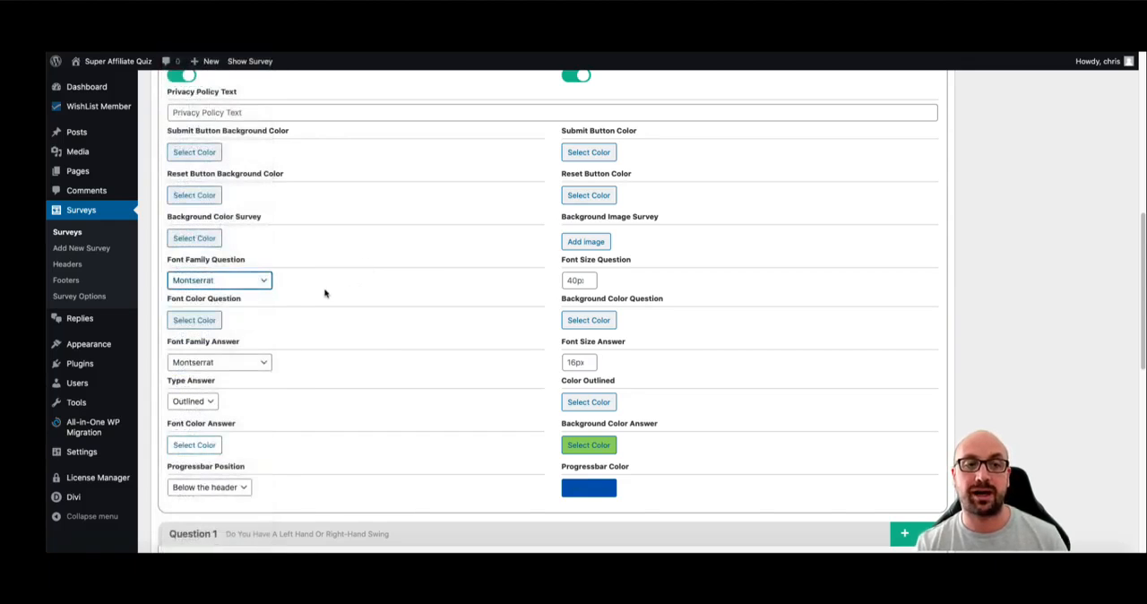
- Set the answer background colour to red #dd3333 and update the survey
scroll(324, 293, "down", 2)
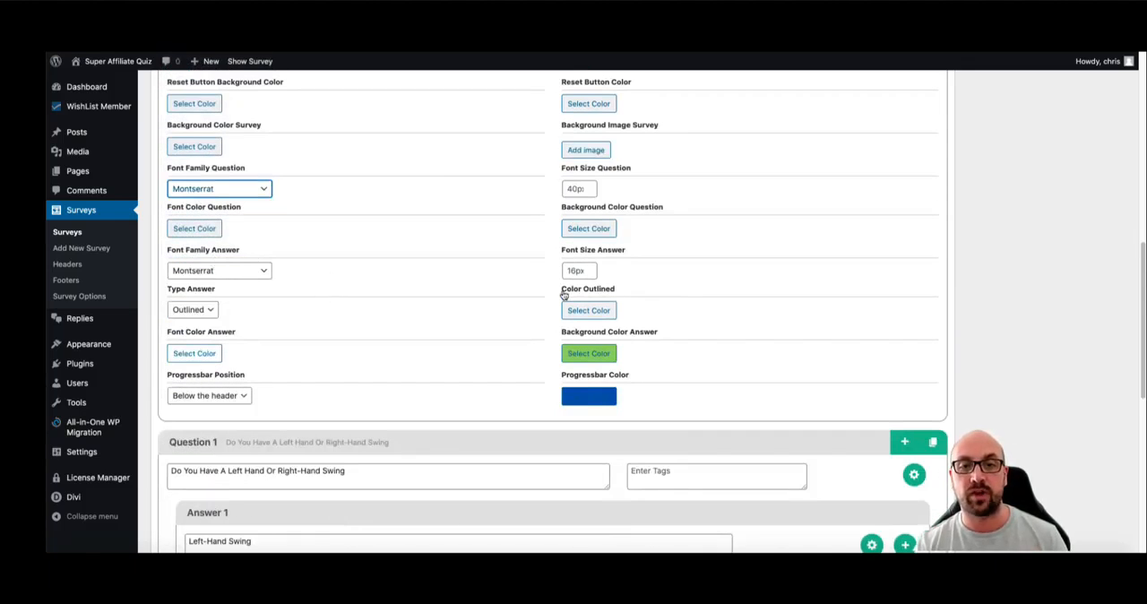
left_click(597, 355)
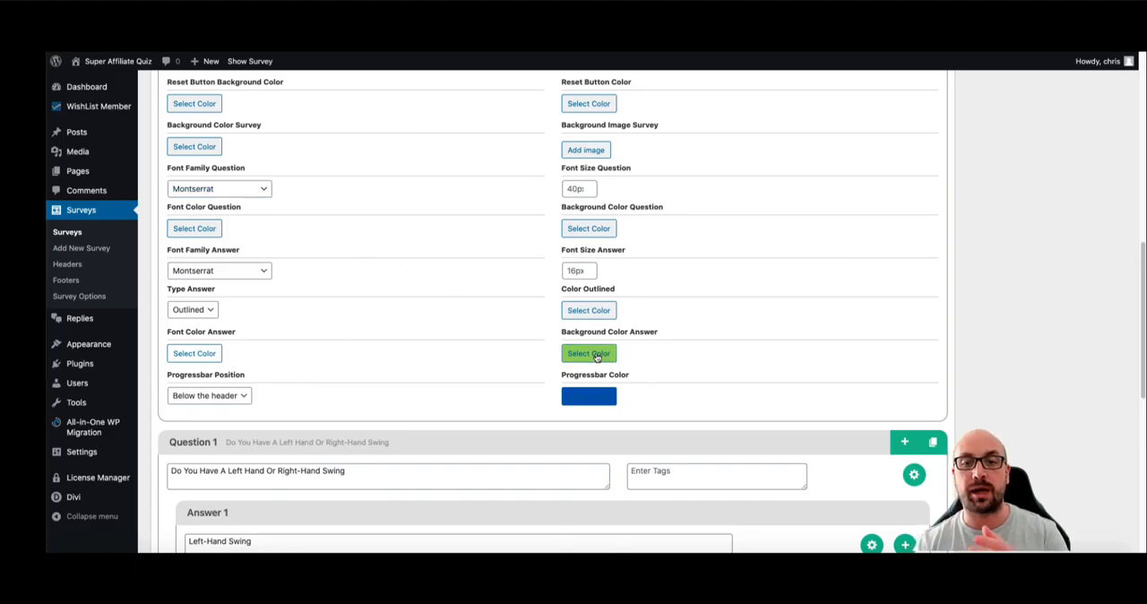
left_click(602, 485)
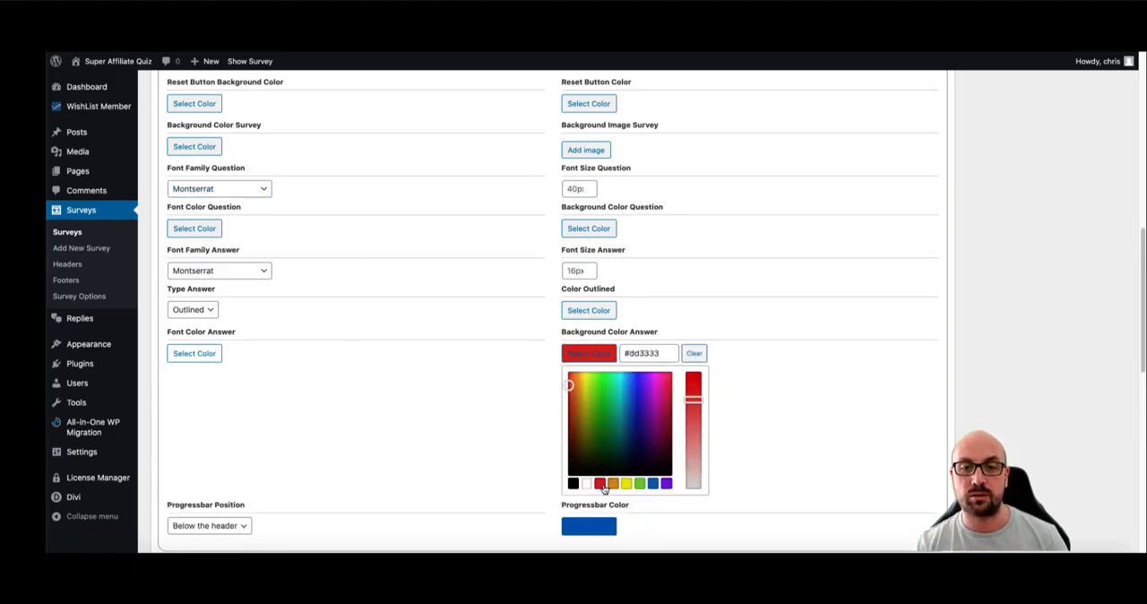
left_click(822, 384)
scroll(822, 384, "up", 15)
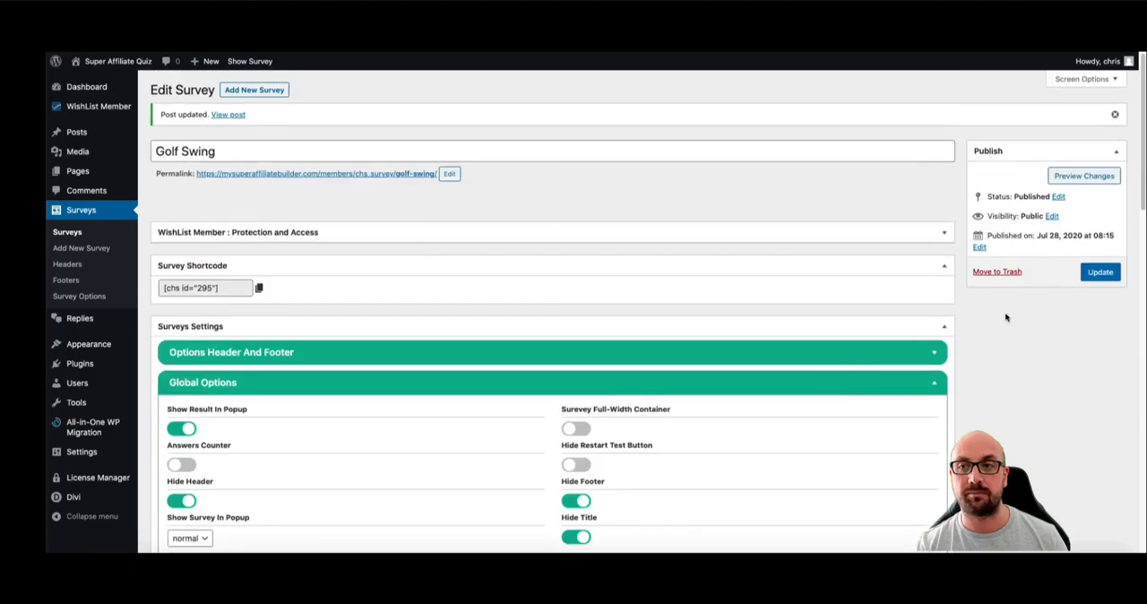
left_click(1100, 271)
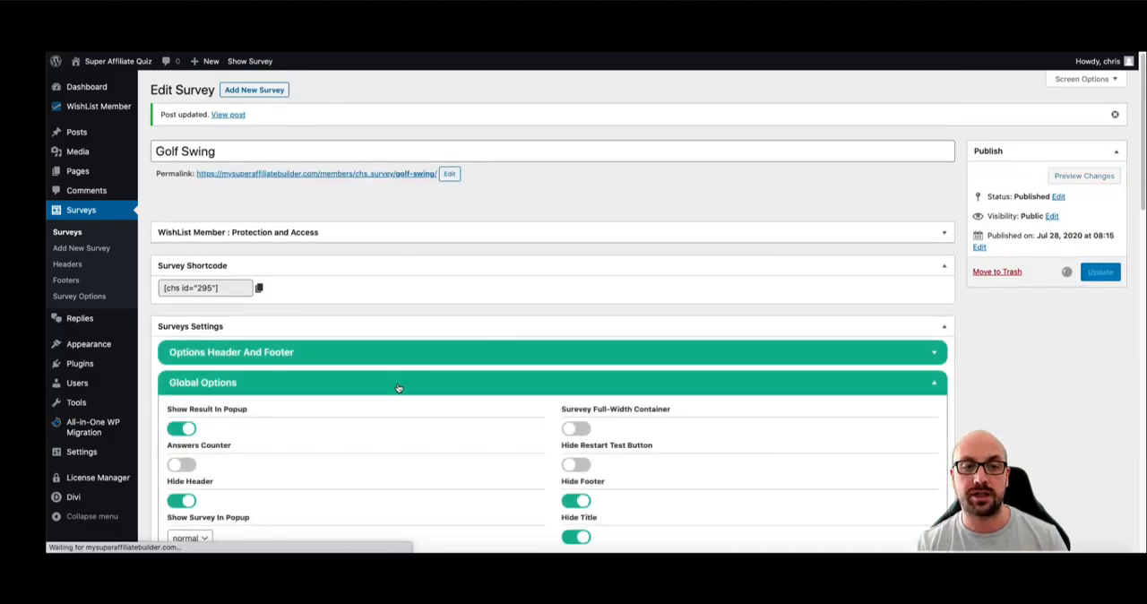
- Set the progress bar colour to bright green in the Global Options and update the survey
scroll(634, 404, "down", 3)
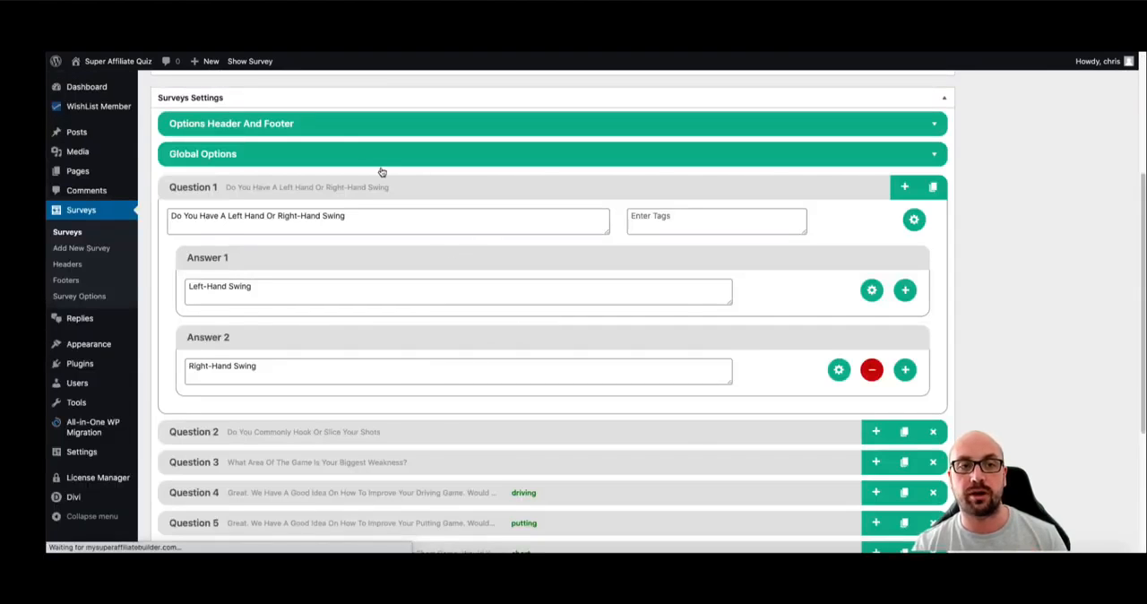
left_click(337, 154)
scroll(573, 286, "down", 6)
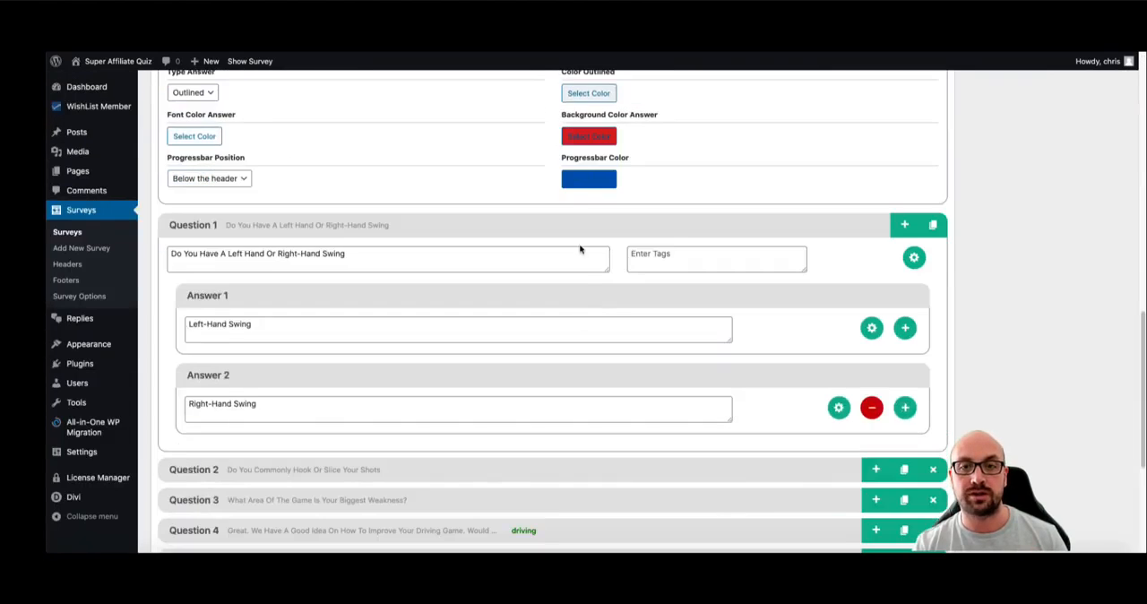
left_click(581, 183)
mouse_move(599, 250)
left_mouse_down()
mouse_move(584, 207)
mouse_move(598, 206)
left_mouse_up()
left_click(753, 234)
scroll(753, 234, "up", 10)
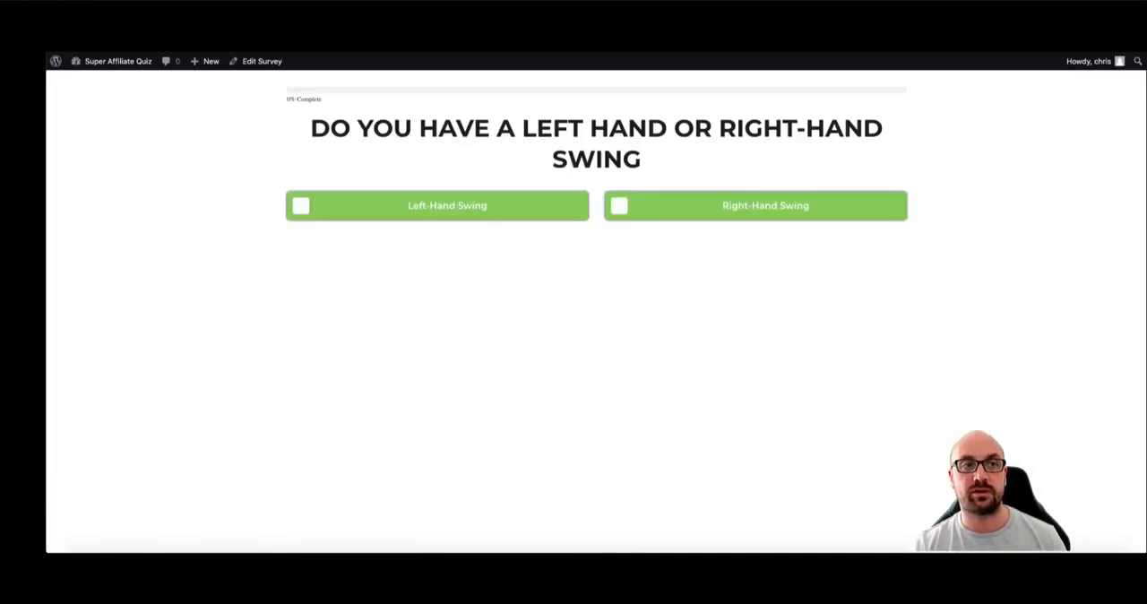
- Reload the live survey page and answer the first question with Left-Hand Swing to check the new colours
key("super+r")
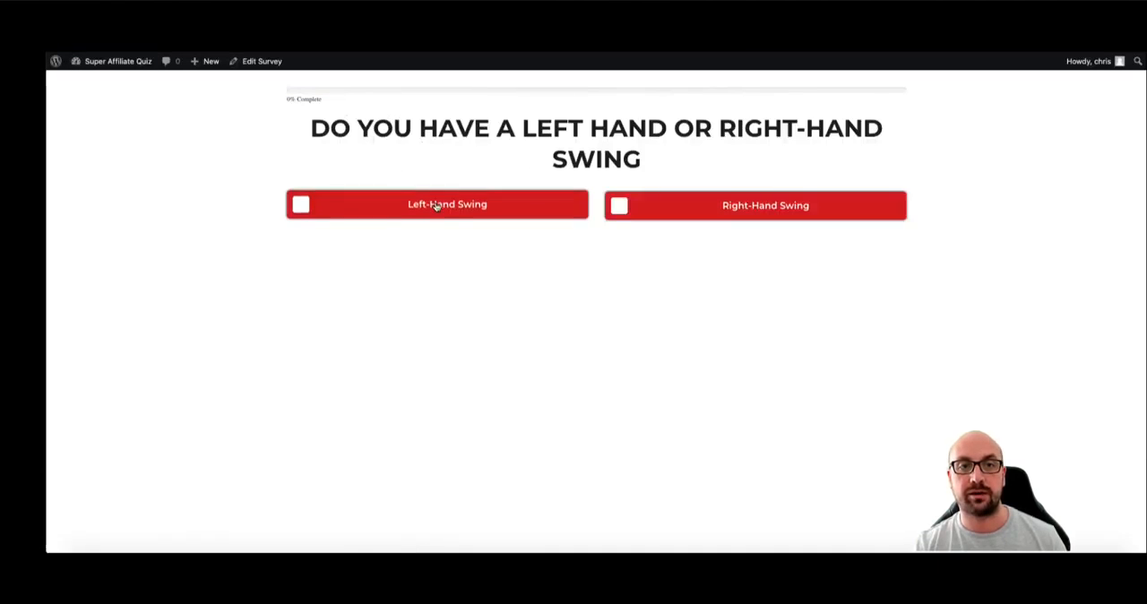
left_click(482, 212)
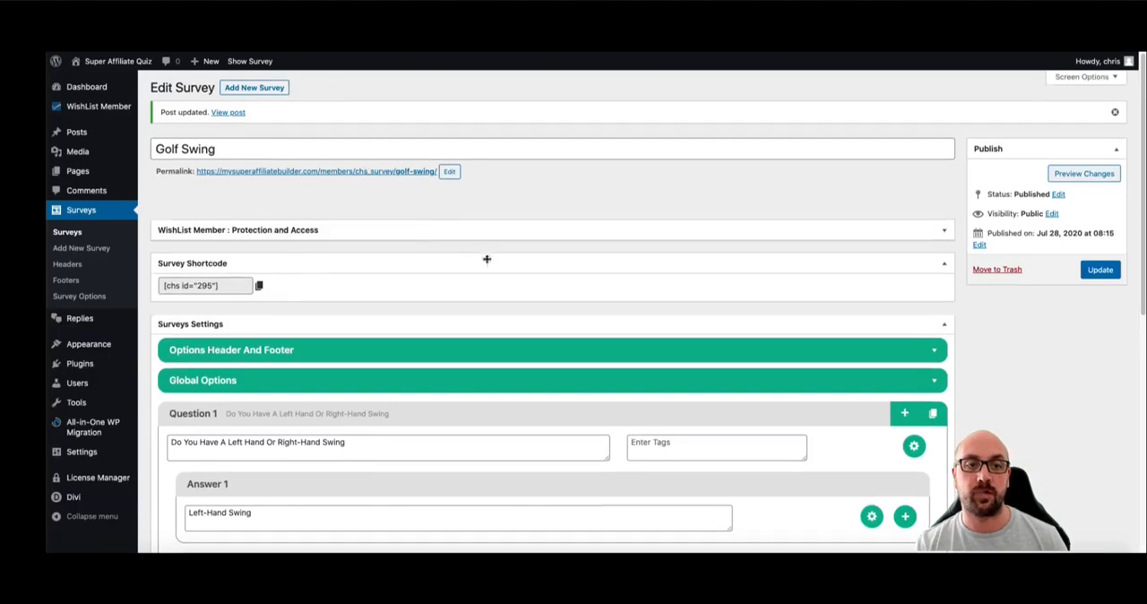
- Review the progress bar position choices in the Global Options, keeping Below the header
left_click(412, 384)
scroll(420, 366, "down", 10)
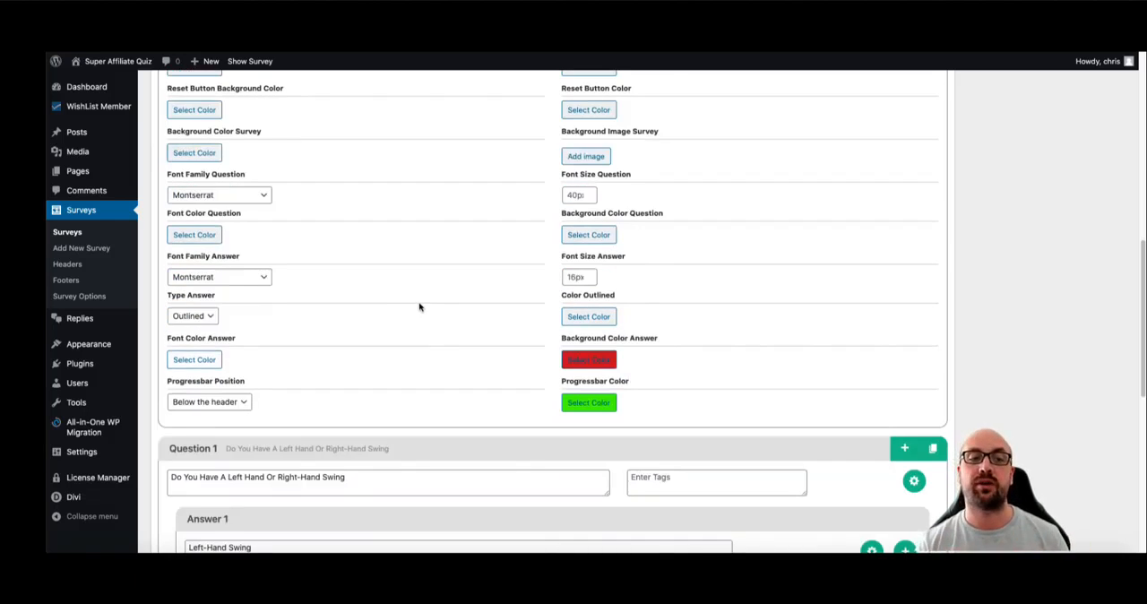
left_click(244, 402)
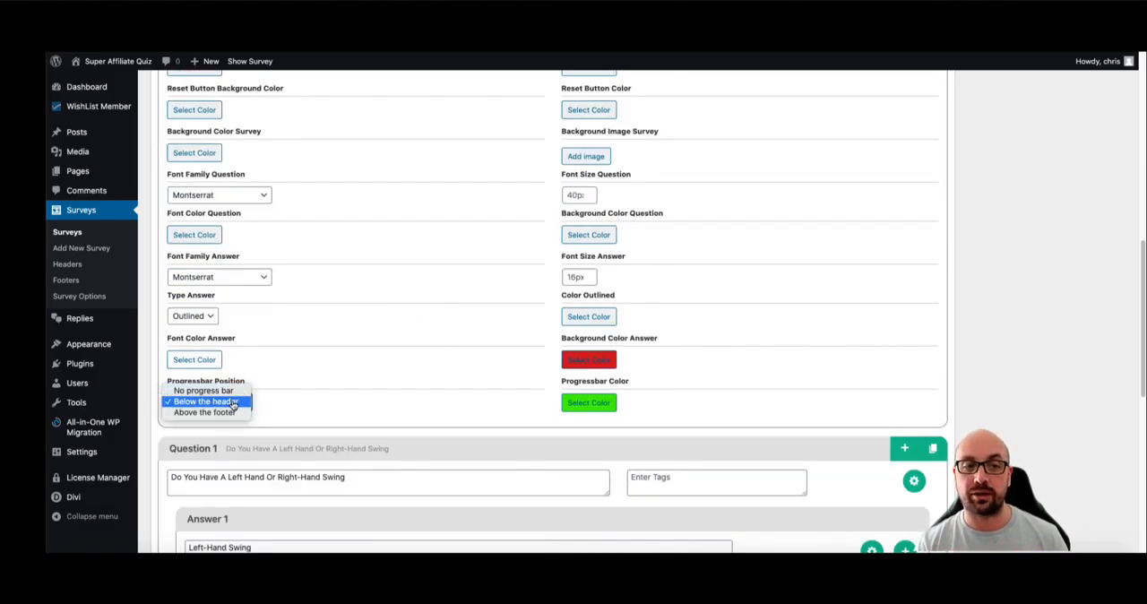
left_click(232, 402)
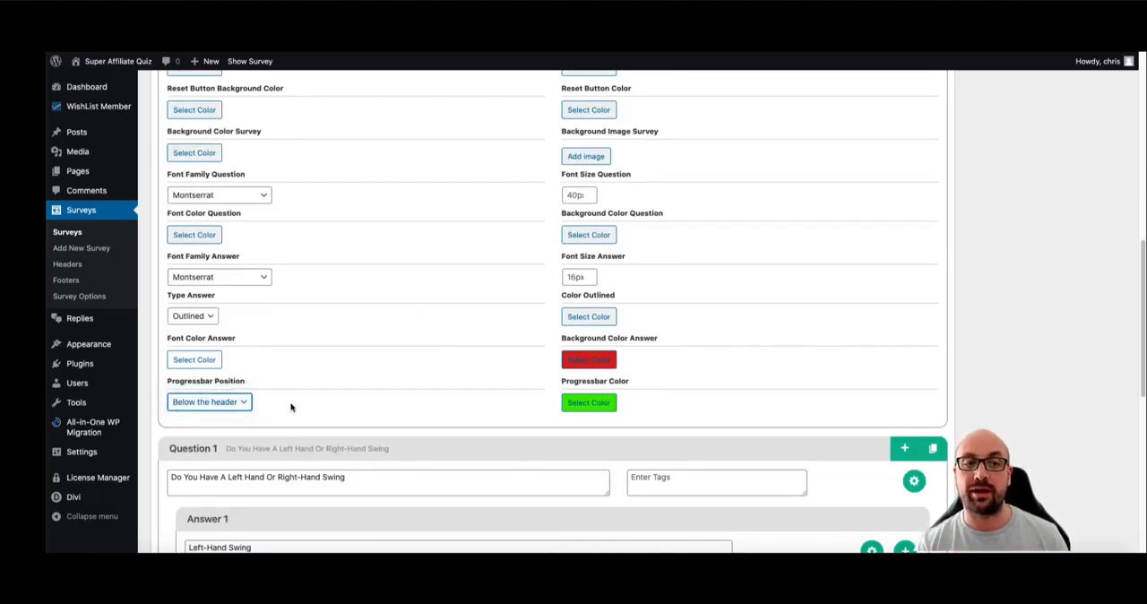
left_click(214, 409)
left_click(214, 409)
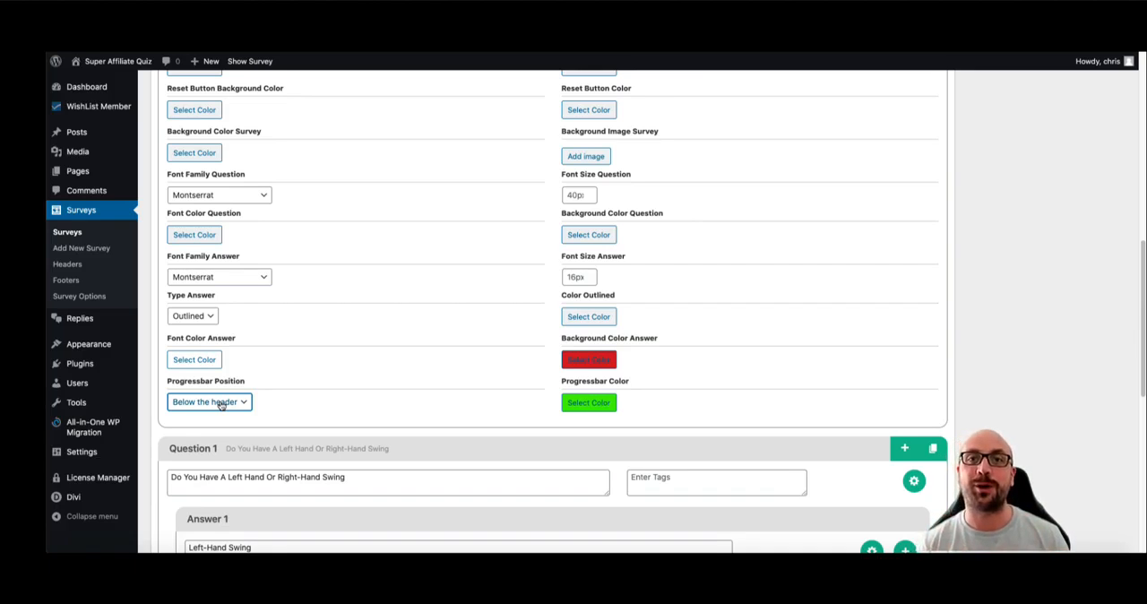
- Collapse the Global Options section and the Question 1 block to view the survey's list of questions
scroll(538, 274, "down", 2)
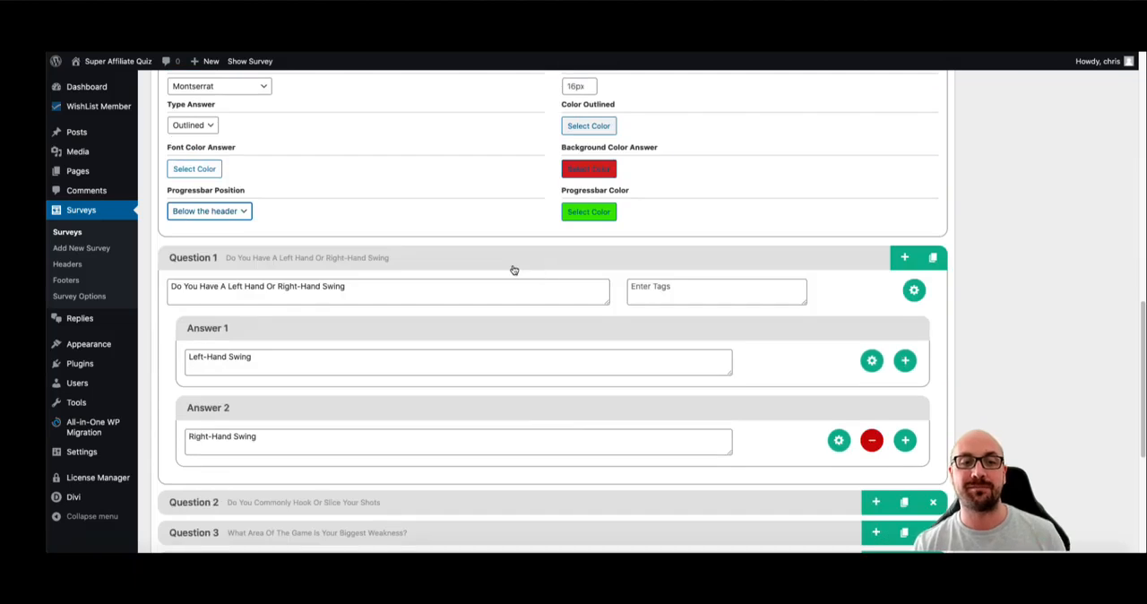
scroll(520, 264, "down", 1)
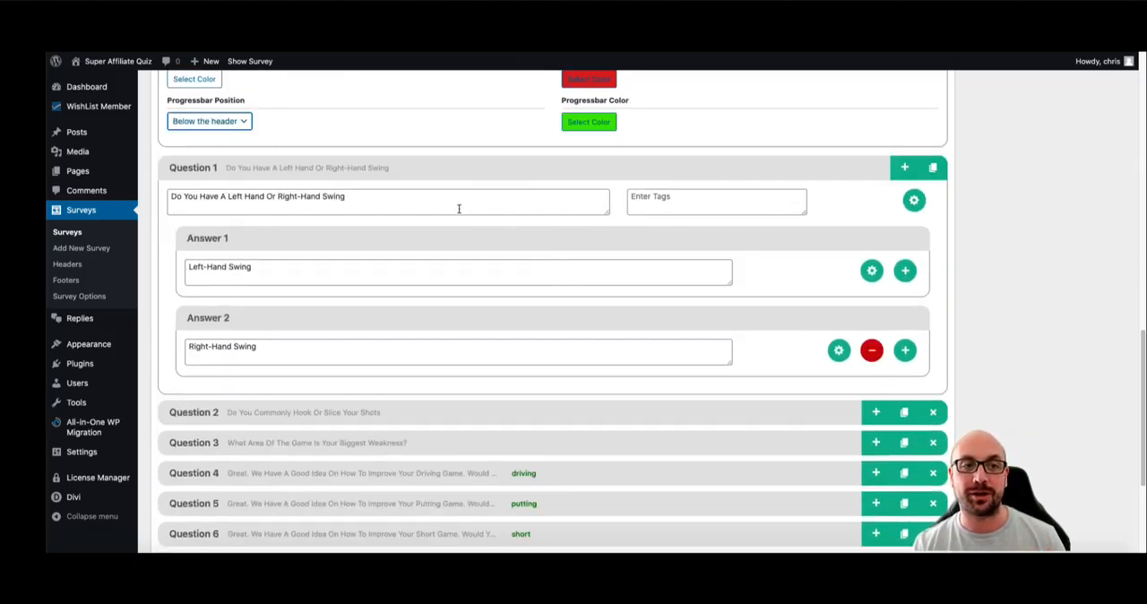
scroll(459, 209, "up", 5)
left_click(374, 86)
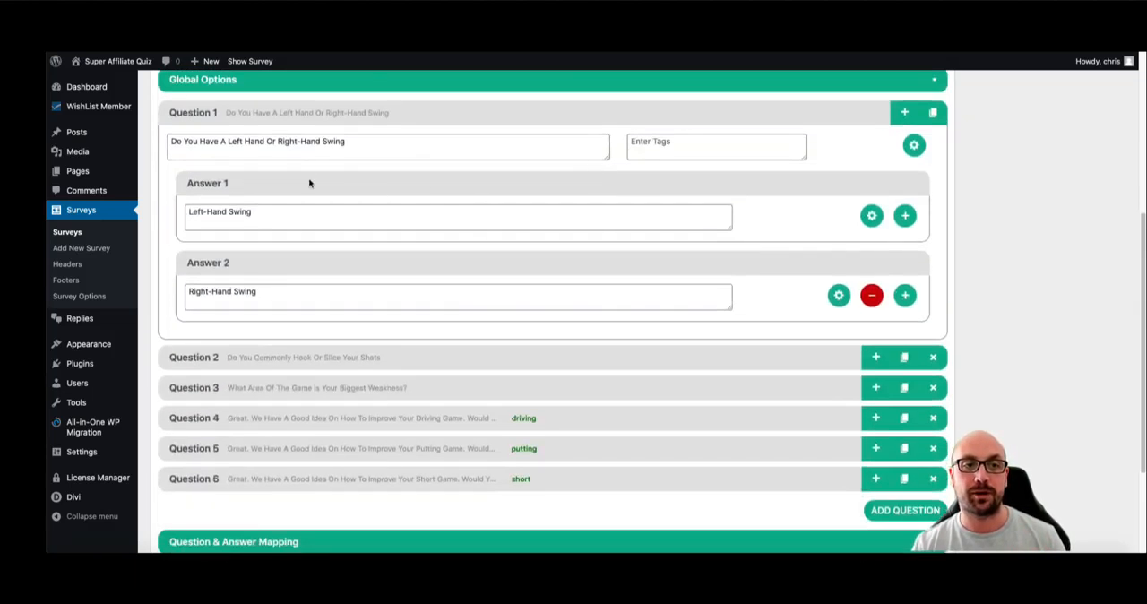
left_click(343, 118)
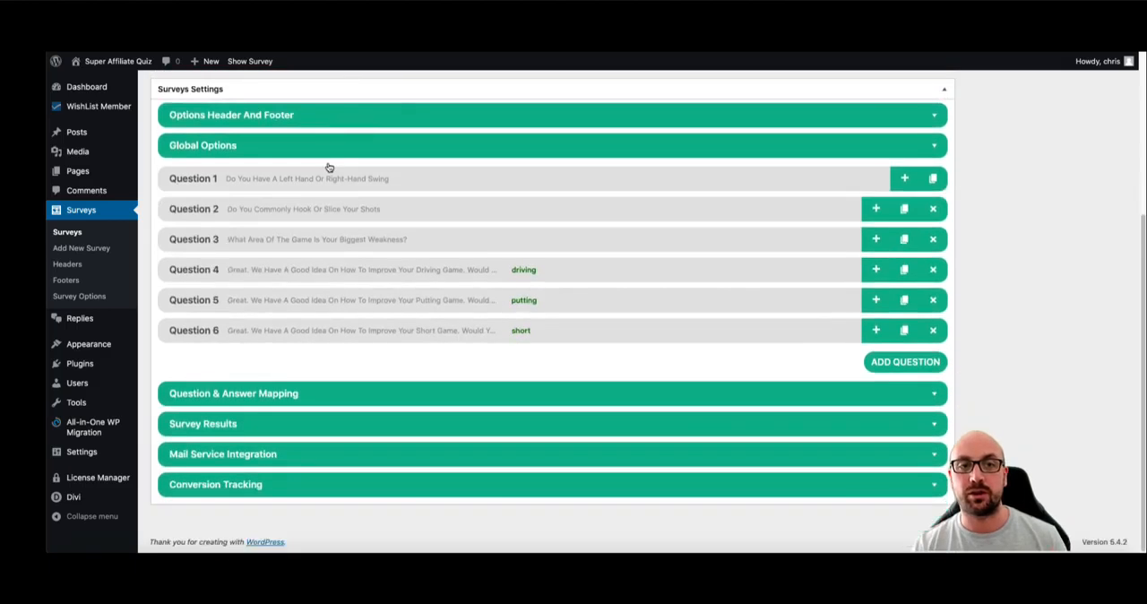
- Add the image of the golfer in the blue shirt from the media library to Question 1's Left-Hand Swing answer
left_click(362, 185)
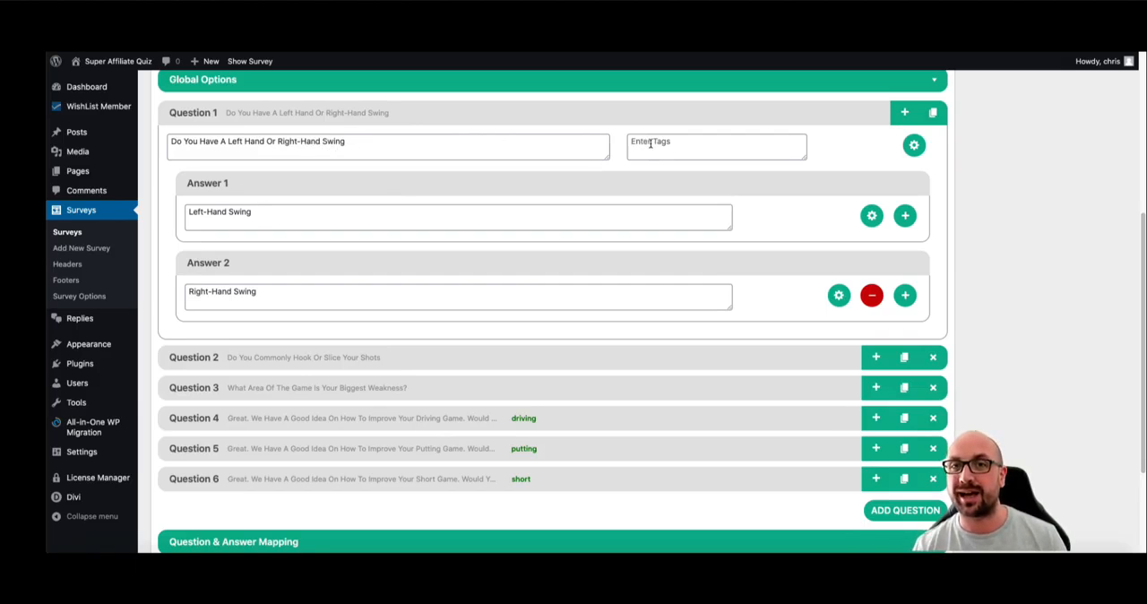
left_click(871, 215)
scroll(258, 440, "down", 1)
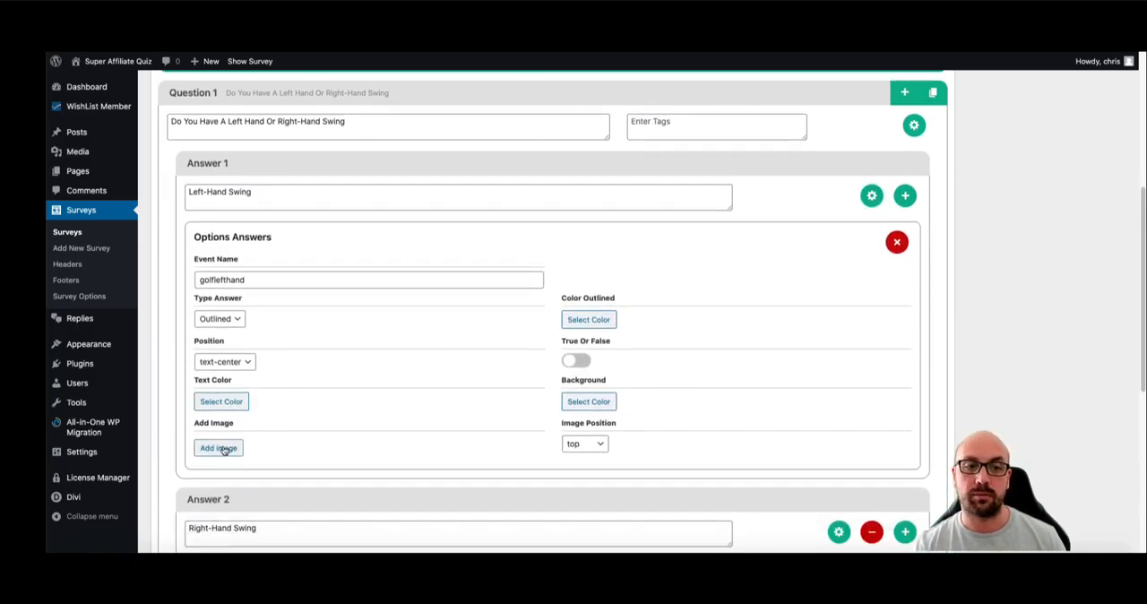
left_click(219, 448)
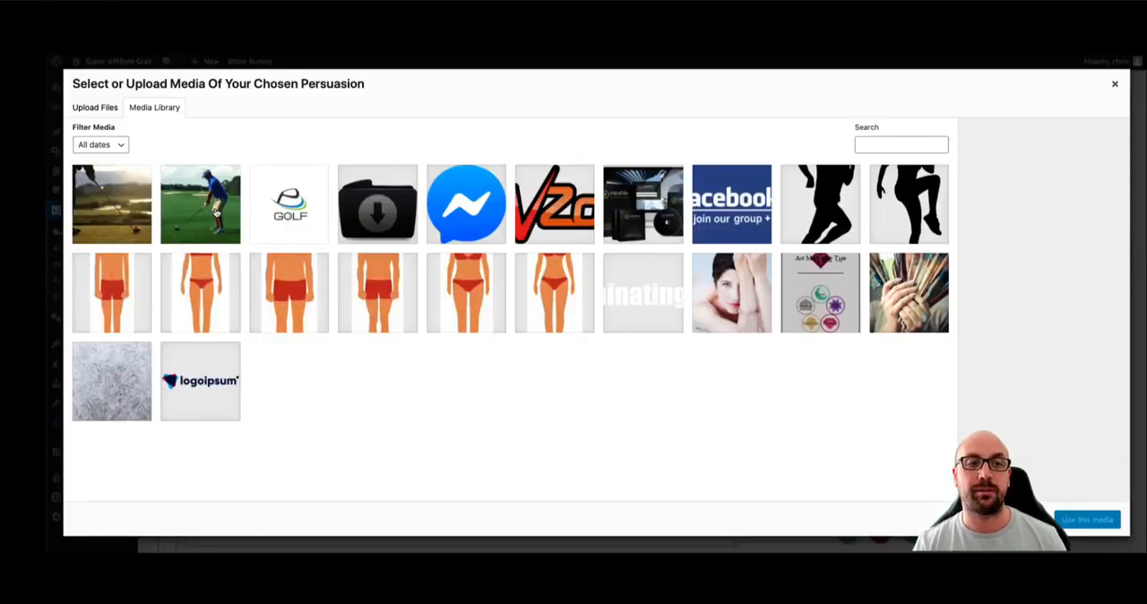
left_click(211, 215)
left_click(1087, 519)
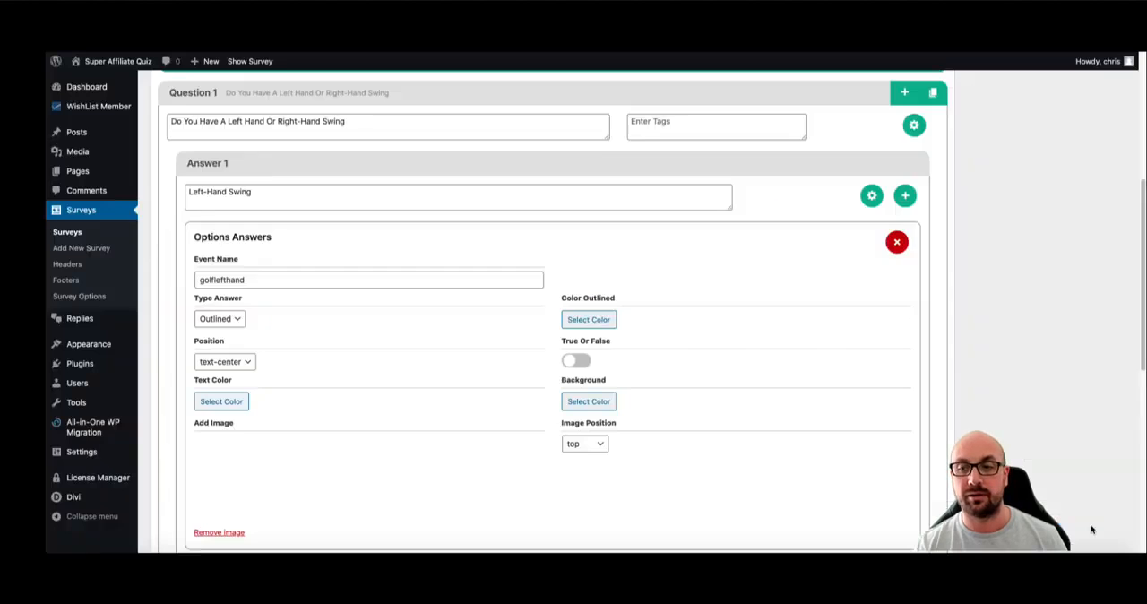
- Add the sunset golf club image from the media library to Question 1's Right-Hand Swing answer
scroll(672, 367, "down", 2)
left_click(839, 401)
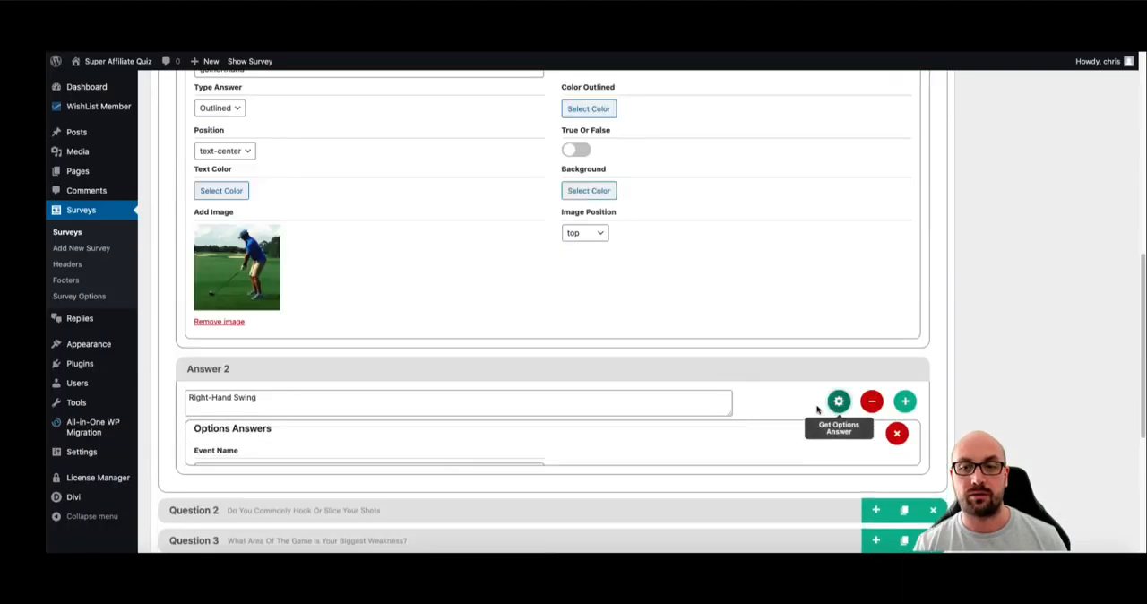
scroll(525, 365, "down", 3)
left_click(218, 437)
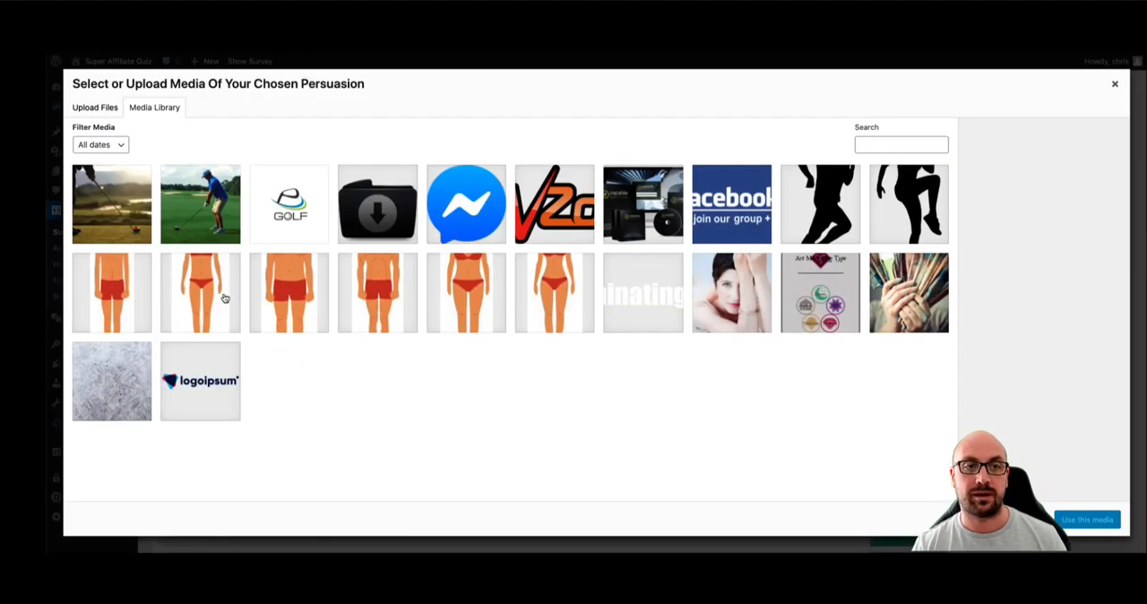
left_click(110, 205)
left_click(1064, 519)
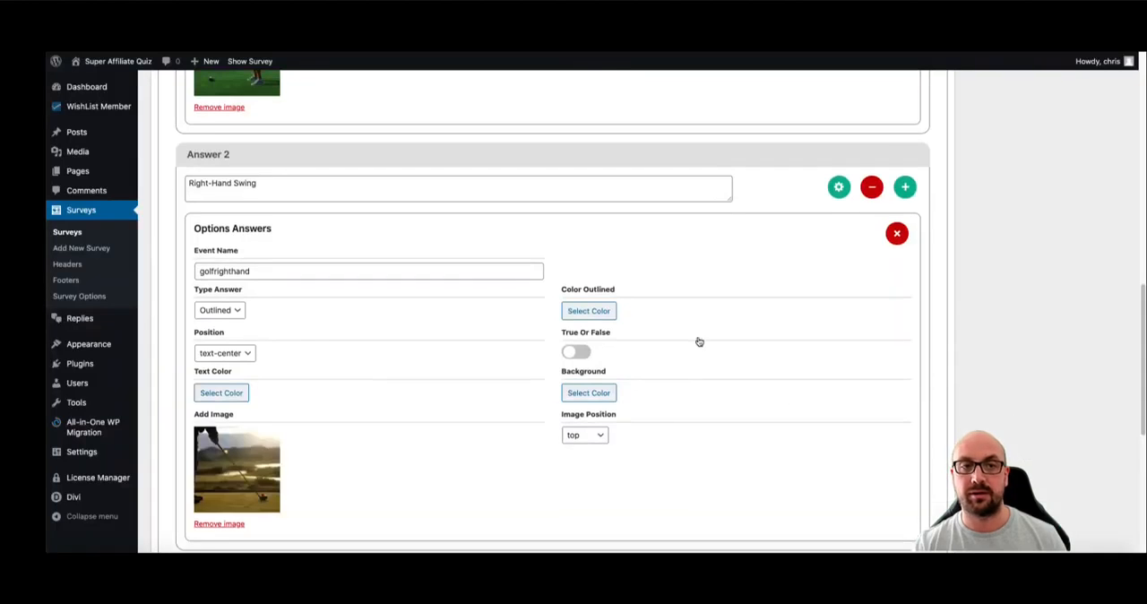
- Update the Golf Swing survey to save the answer images
scroll(696, 340, "up", 5)
scroll(935, 300, "up", 10)
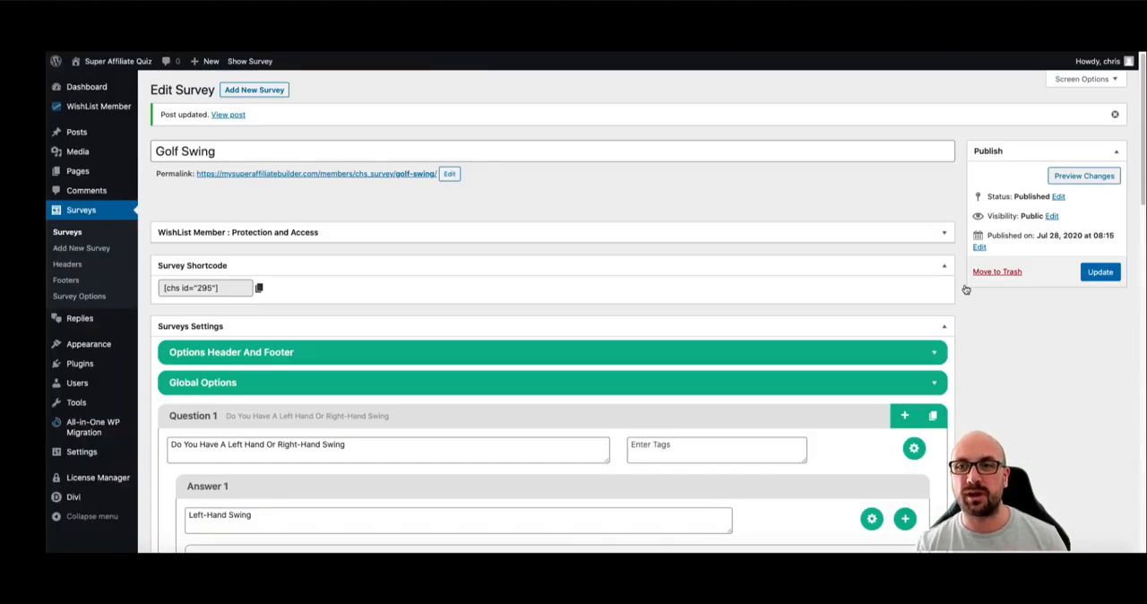
left_click(1100, 272)
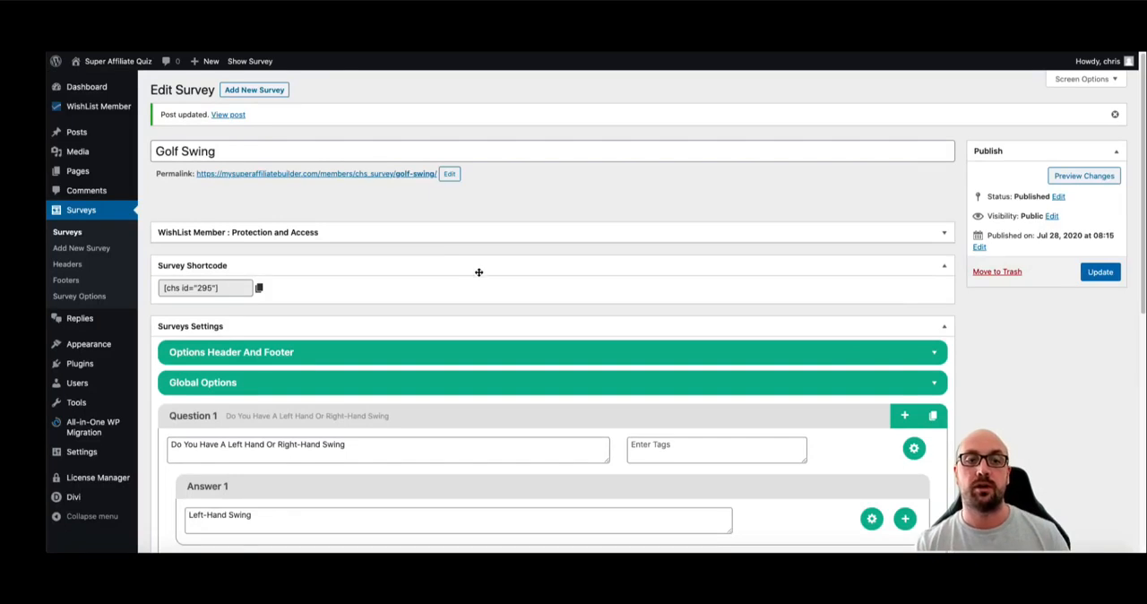
- Open the options of Question 1's Left-Hand Swing answer in the survey editor
scroll(479, 271, "down", 5)
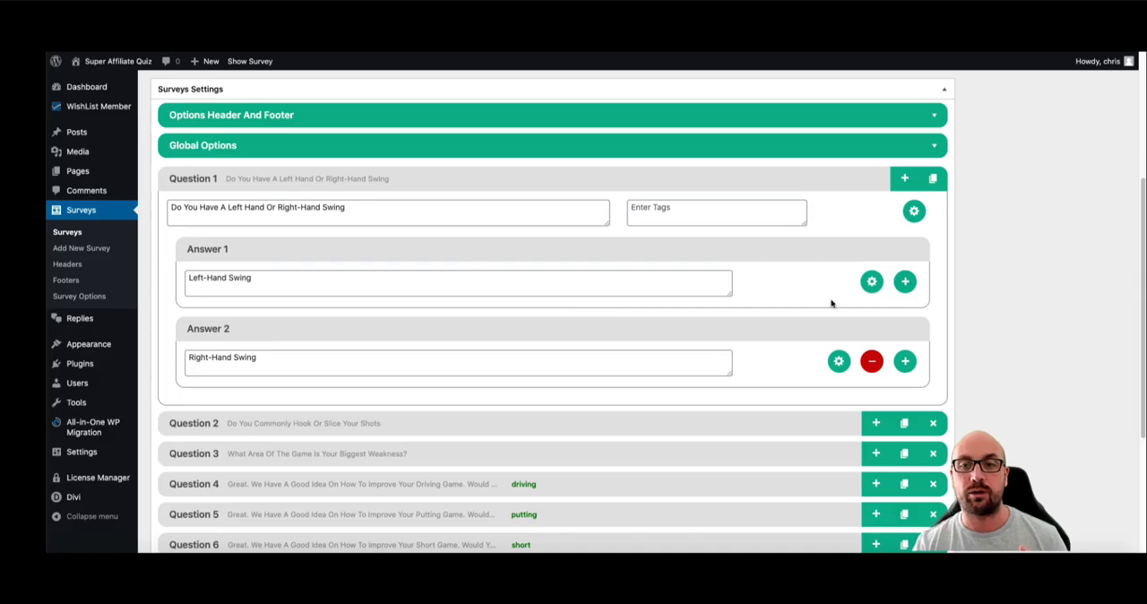
left_click(871, 281)
scroll(757, 295, "down", 2)
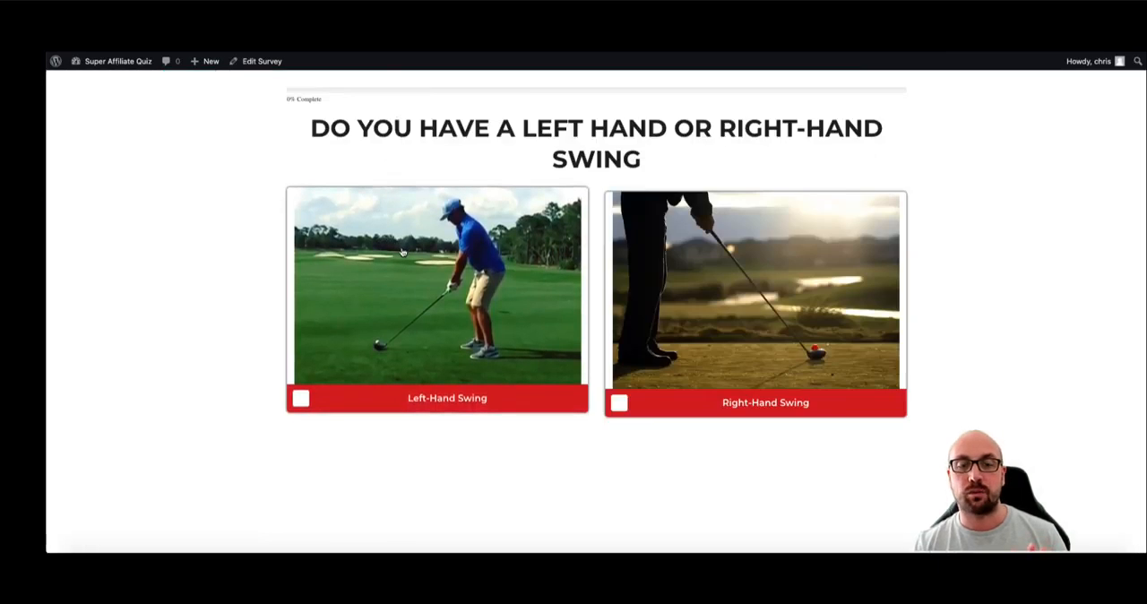
- Run through the live survey, answering Left-Hand Swing, Hook, the biggest-weakness question and Yes Send Them Now
left_click(404, 253)
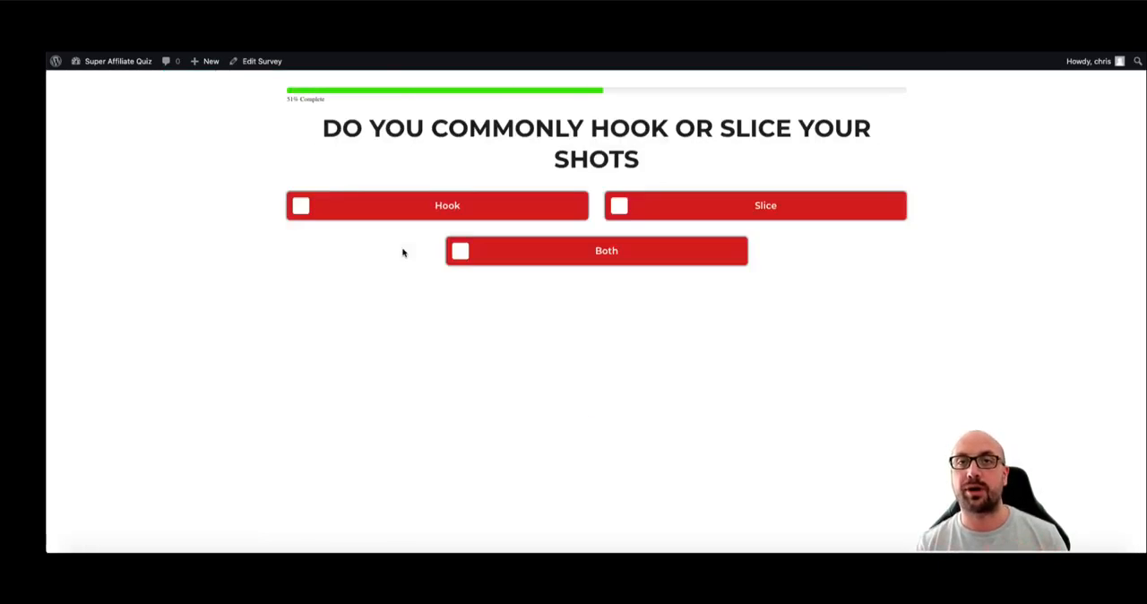
left_click(423, 217)
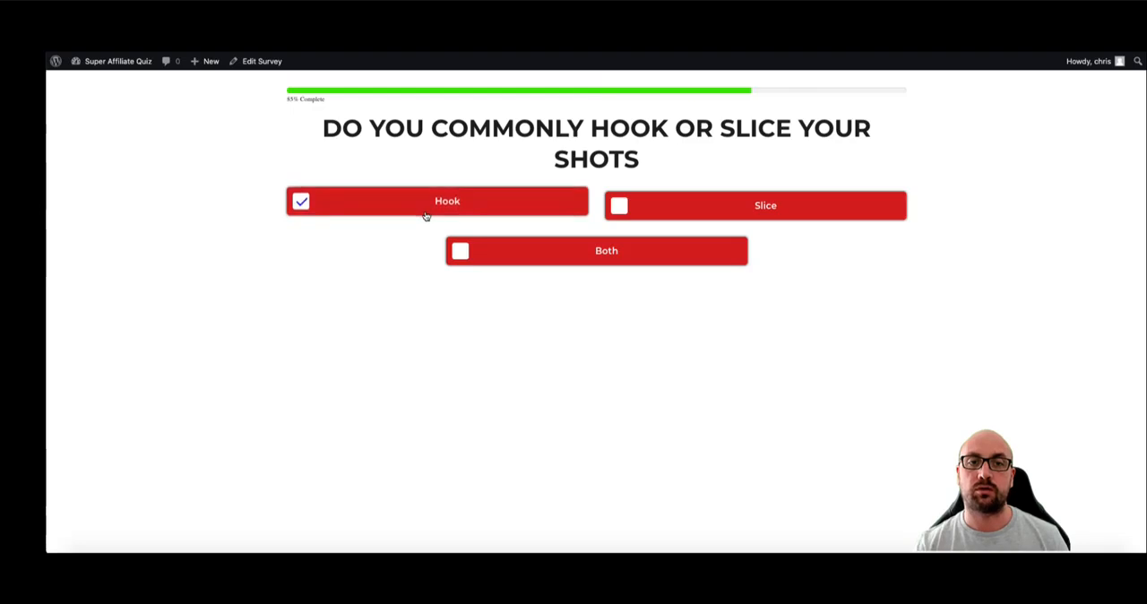
left_click(425, 216)
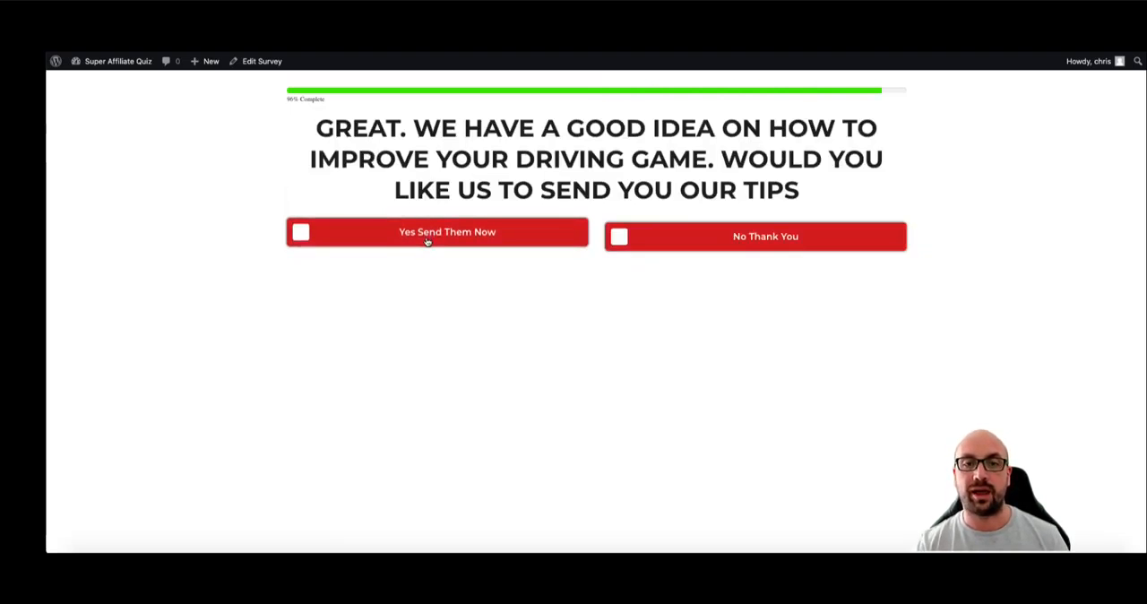
left_click(426, 239)
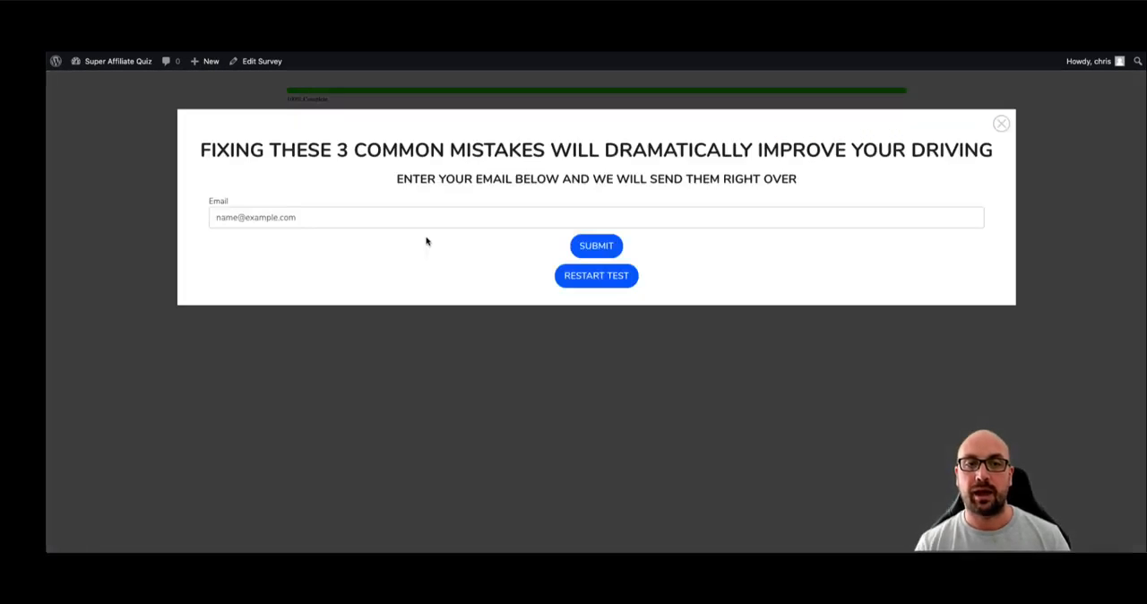
- Check the e-mail form at the end of the live survey, close it and request the result again
left_click(414, 219)
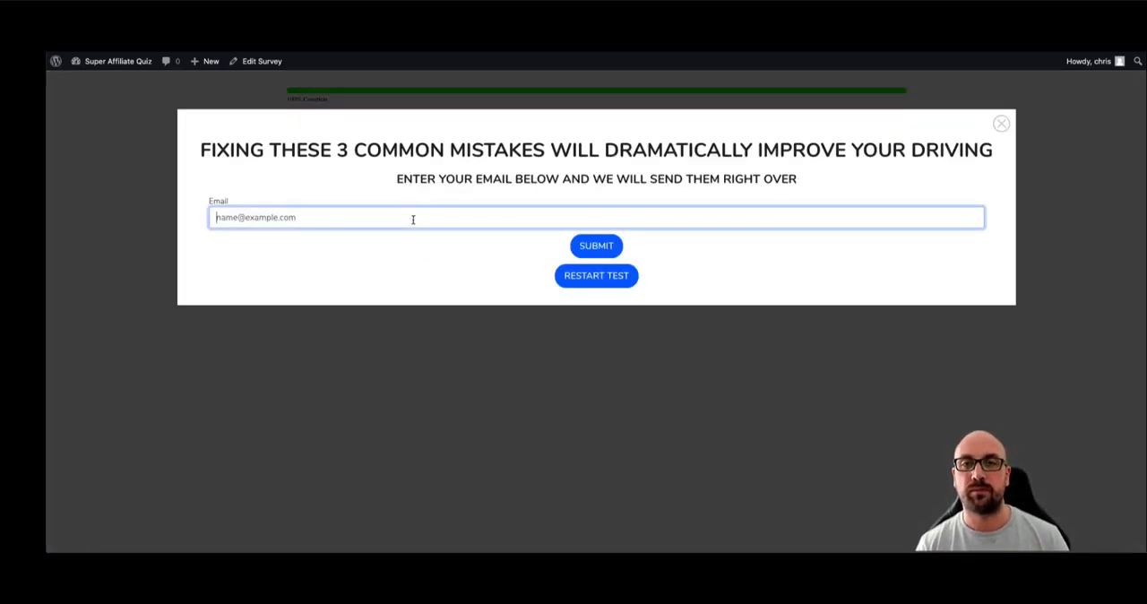
left_click(1001, 123)
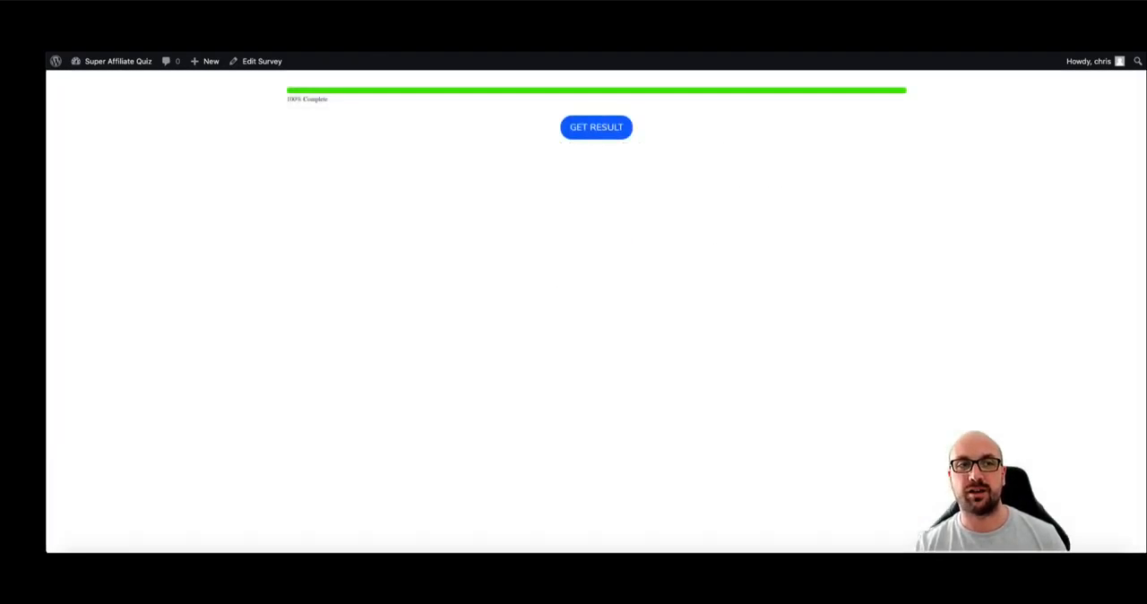
left_click(579, 123)
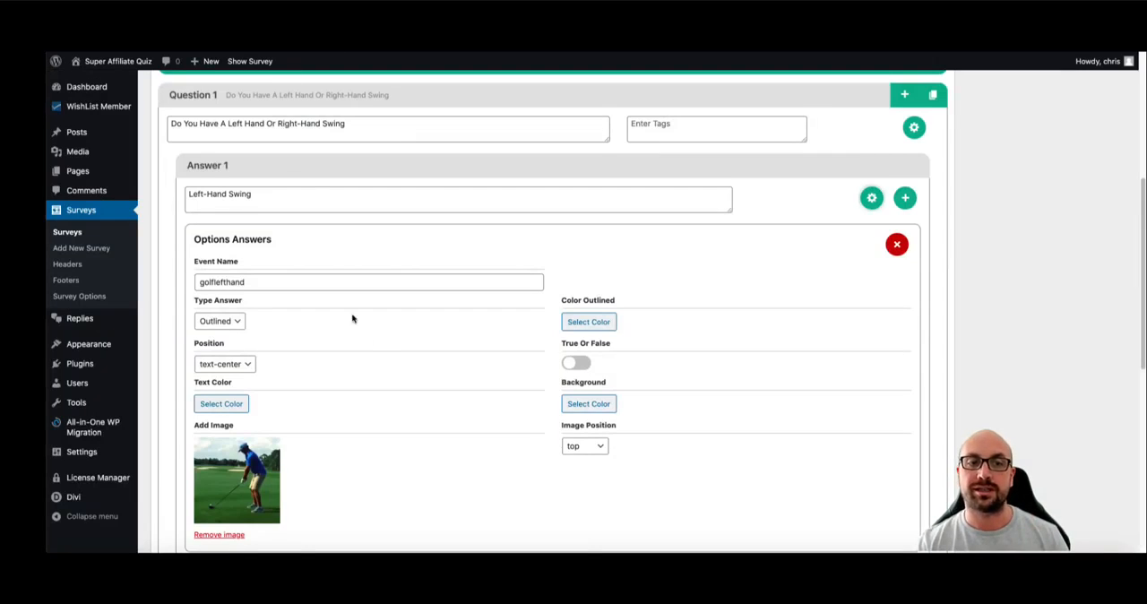
- Highlight the event name in the Left-Hand Swing answer's options to examine it
scroll(355, 323, "down", 1)
left_click(276, 263)
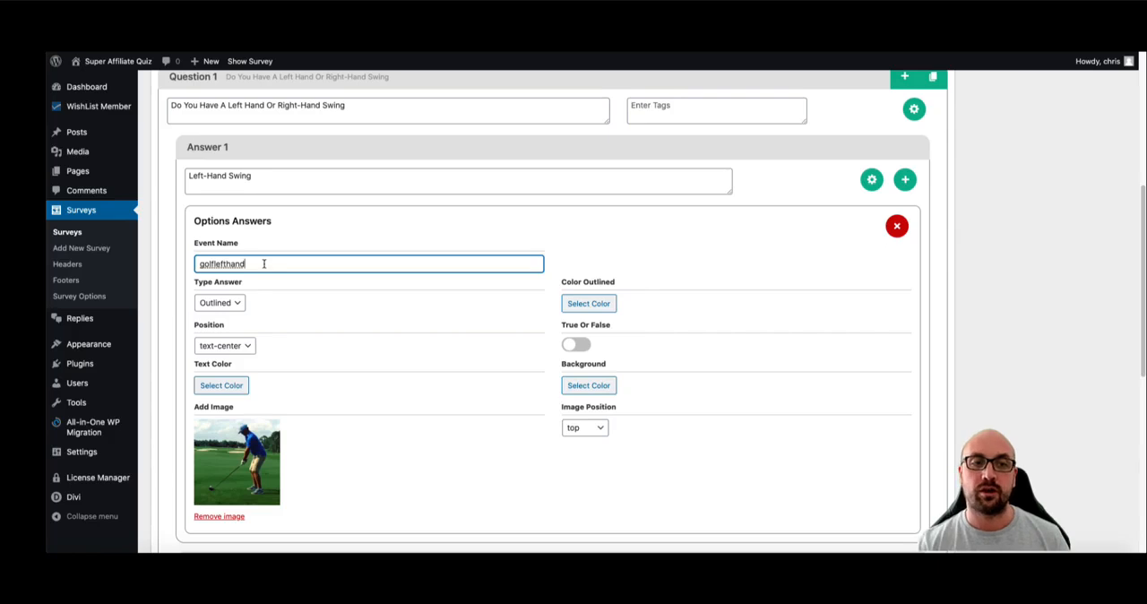
left_click_drag(255, 263, 195, 264)
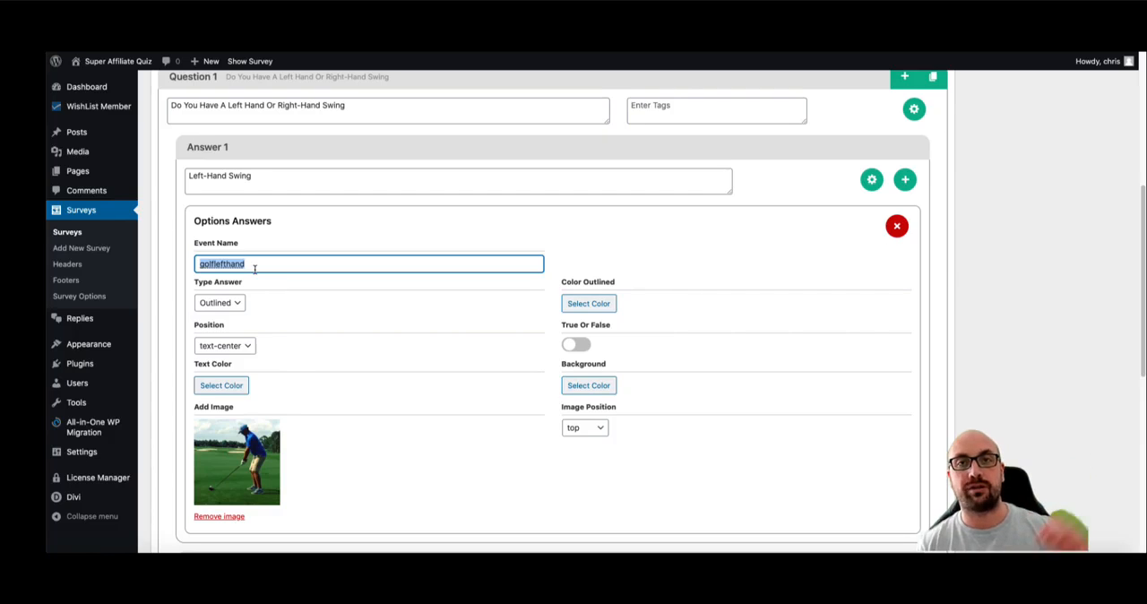
- Set the event name of Question 2's Hook answer to hookshots
scroll(296, 268, "down", 3)
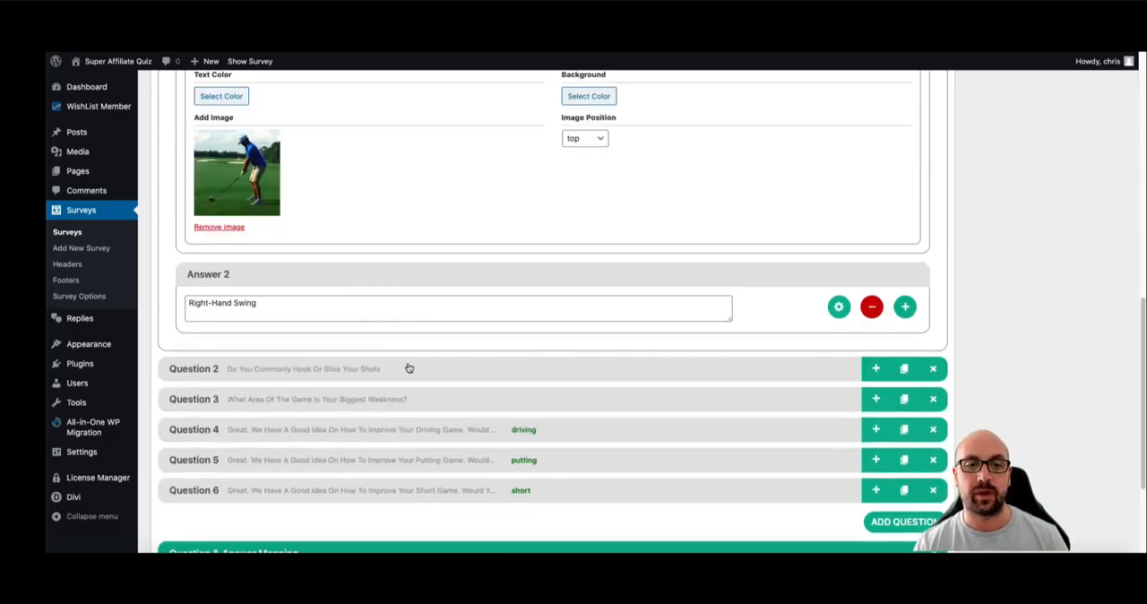
scroll(454, 404, "down", 1)
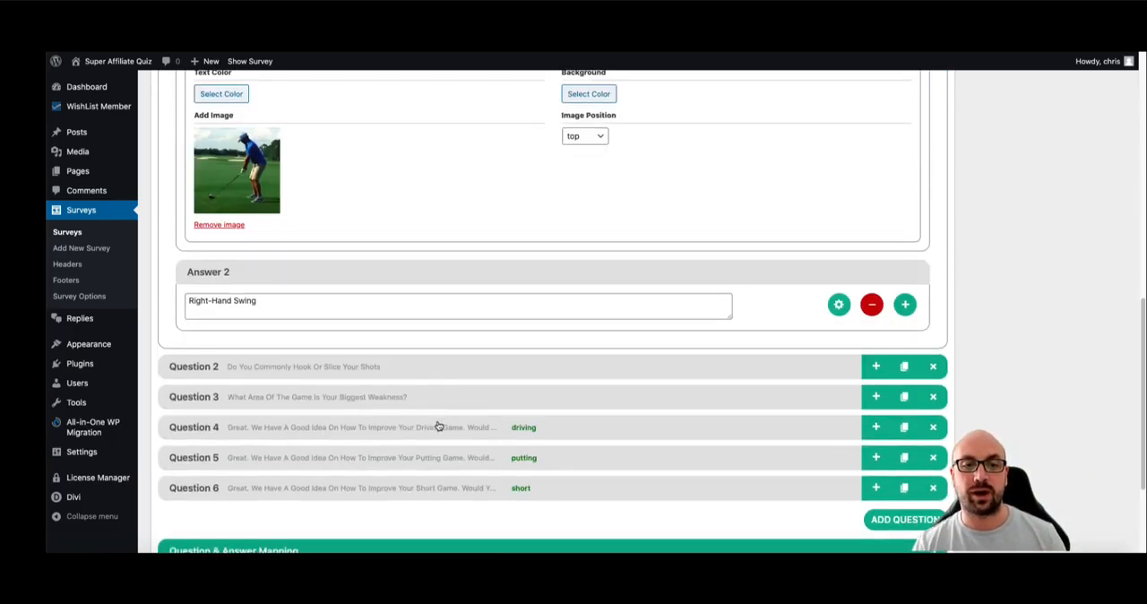
left_click(430, 370)
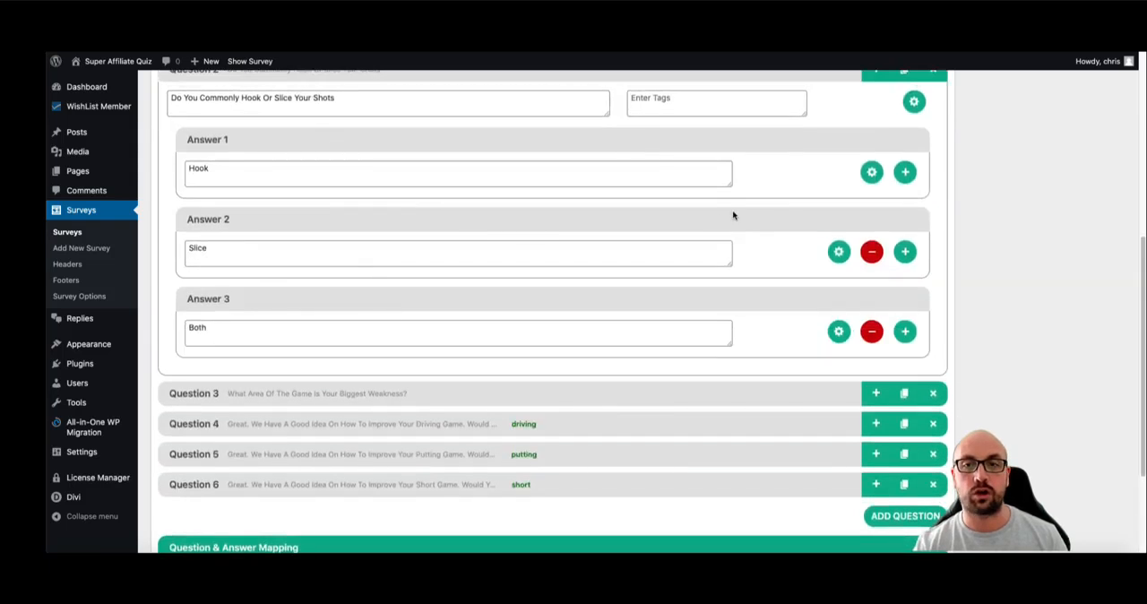
left_click(871, 171)
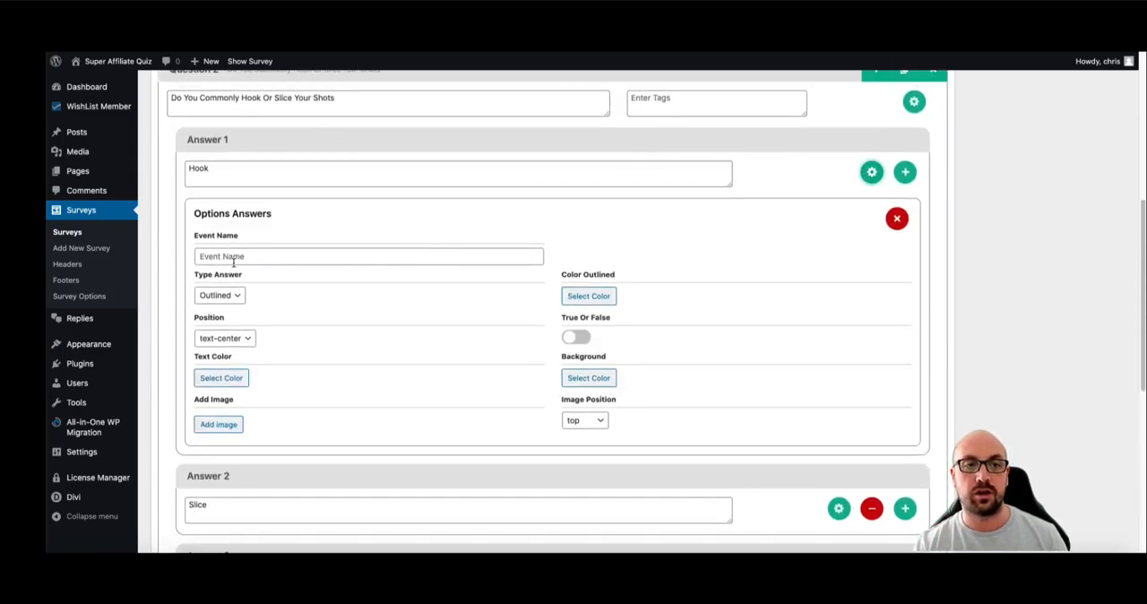
left_click(233, 258)
type("hookshot")
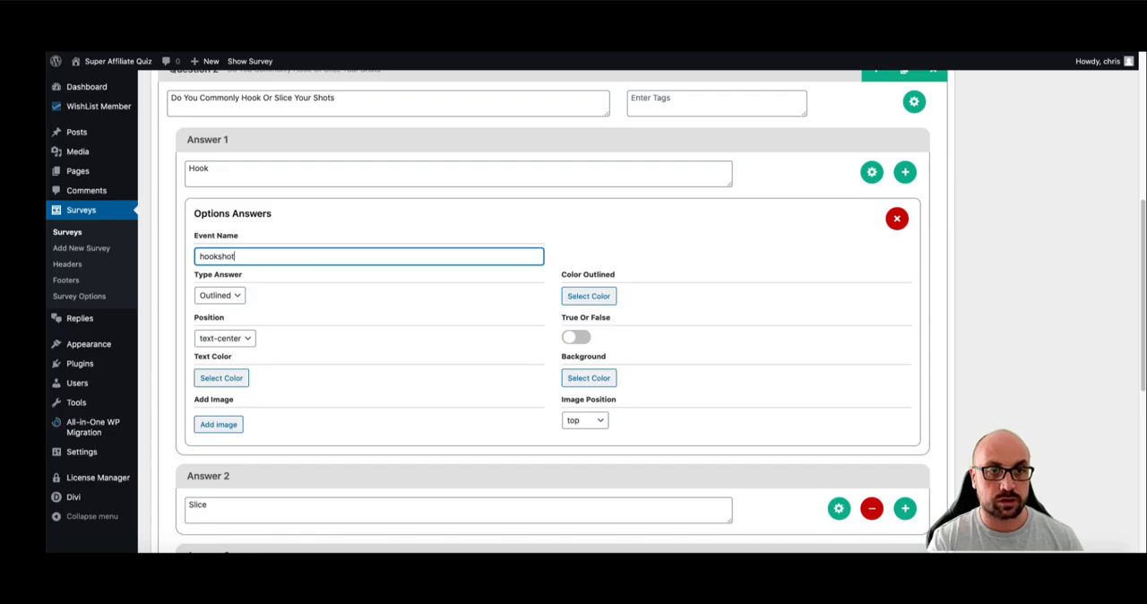
type("s")
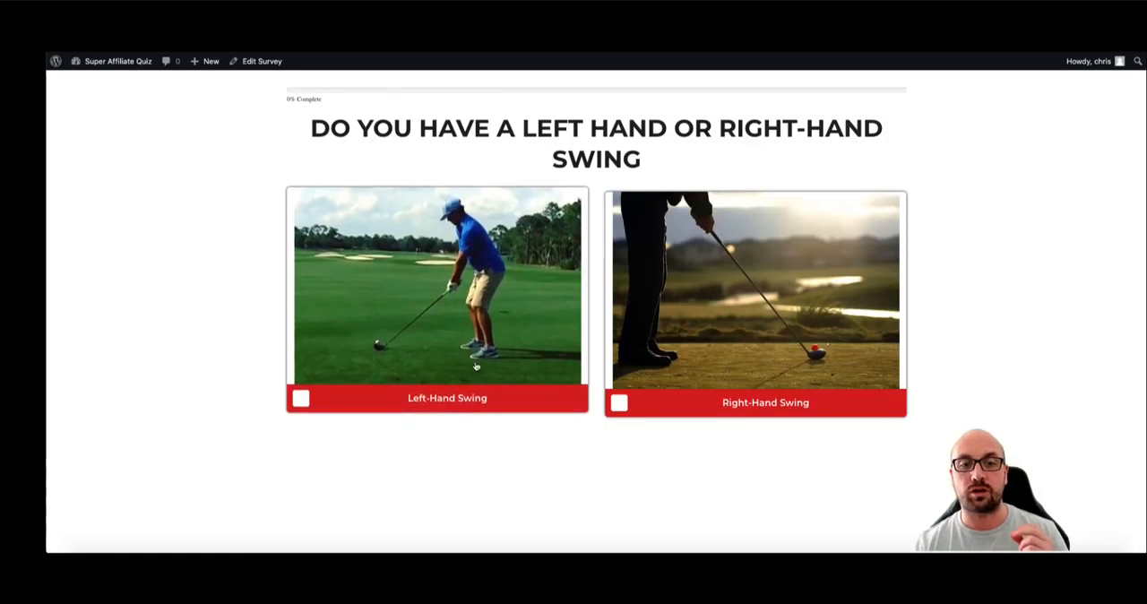
- Answer Right-Hand Swing on the live survey, and collapse the Question 2 block in the survey editor
left_click(656, 331)
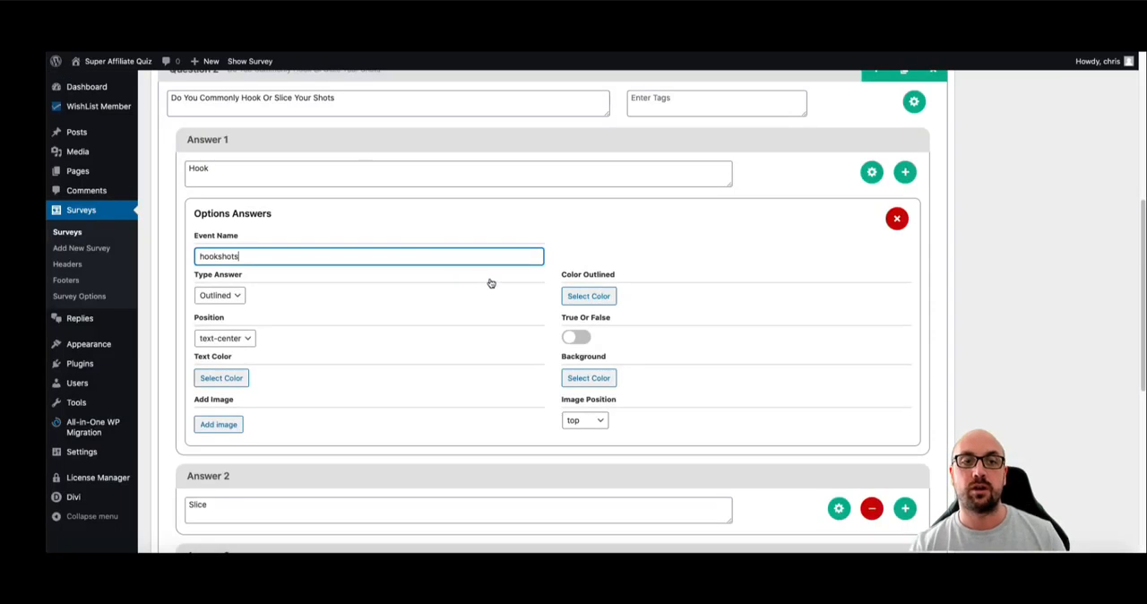
scroll(489, 282, "down", 3)
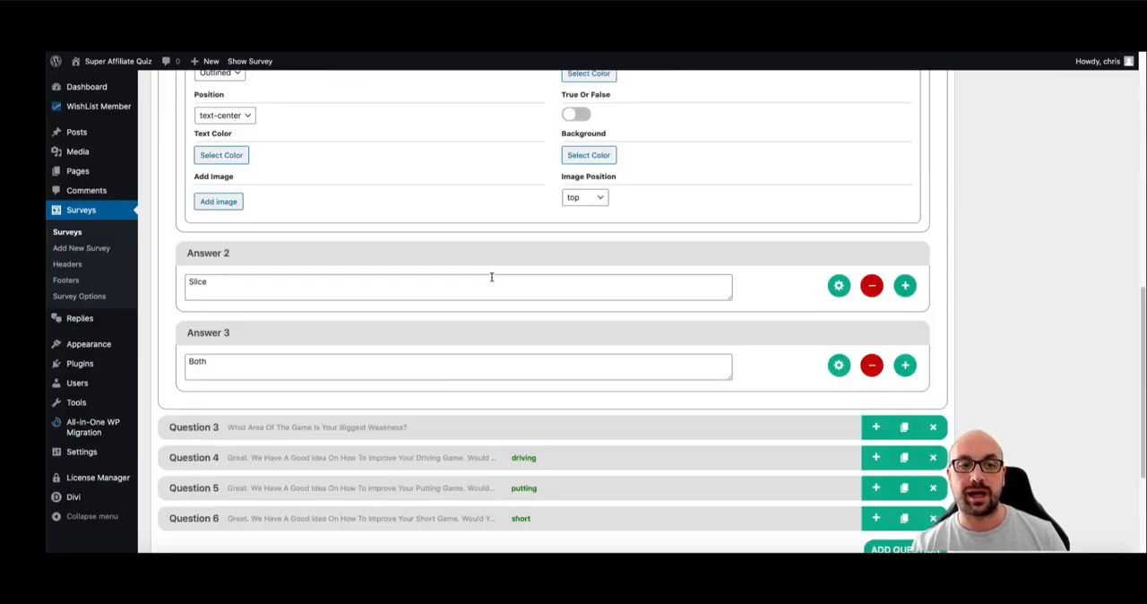
scroll(491, 277, "up", 3)
scroll(394, 148, "up", 3)
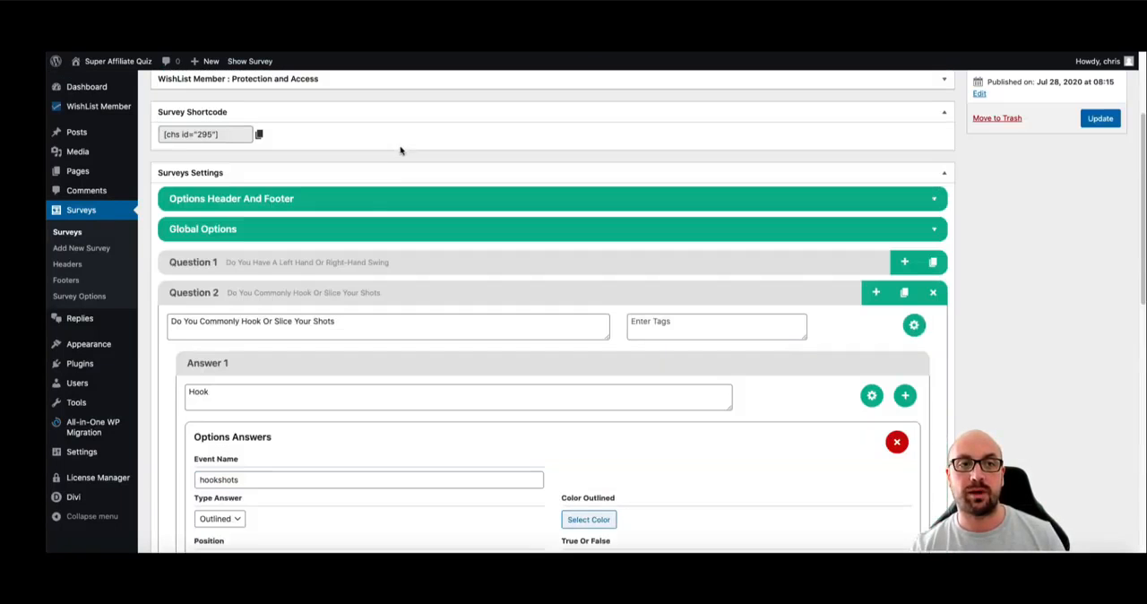
left_click(324, 293)
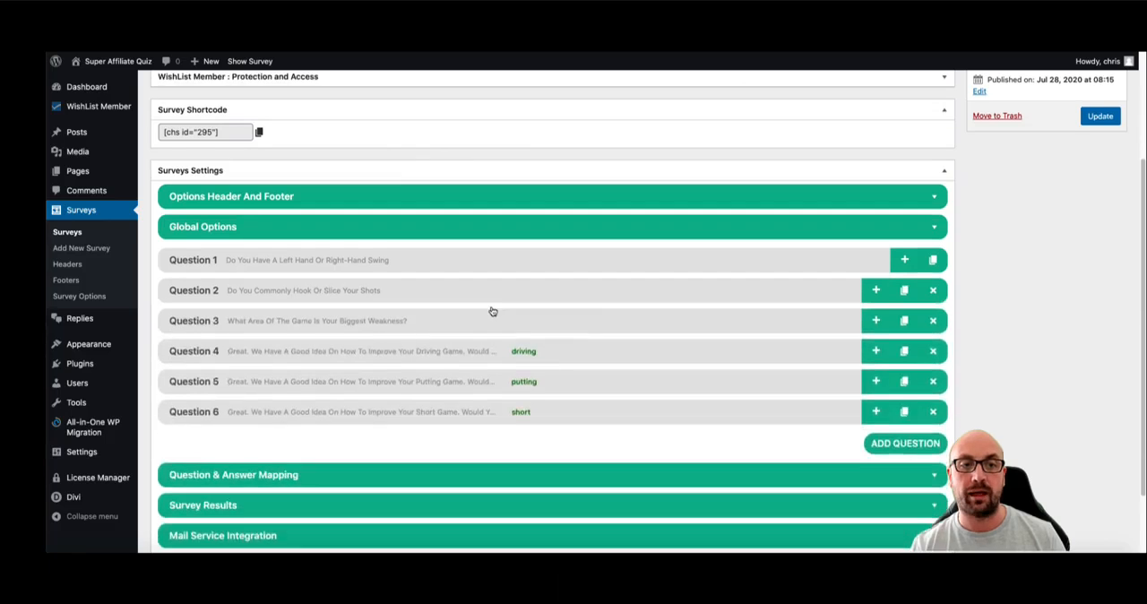
- Open the Question & Answer Mapping section and examine how the swing answers connect to the hook-or-slice question
scroll(492, 311, "down", 2)
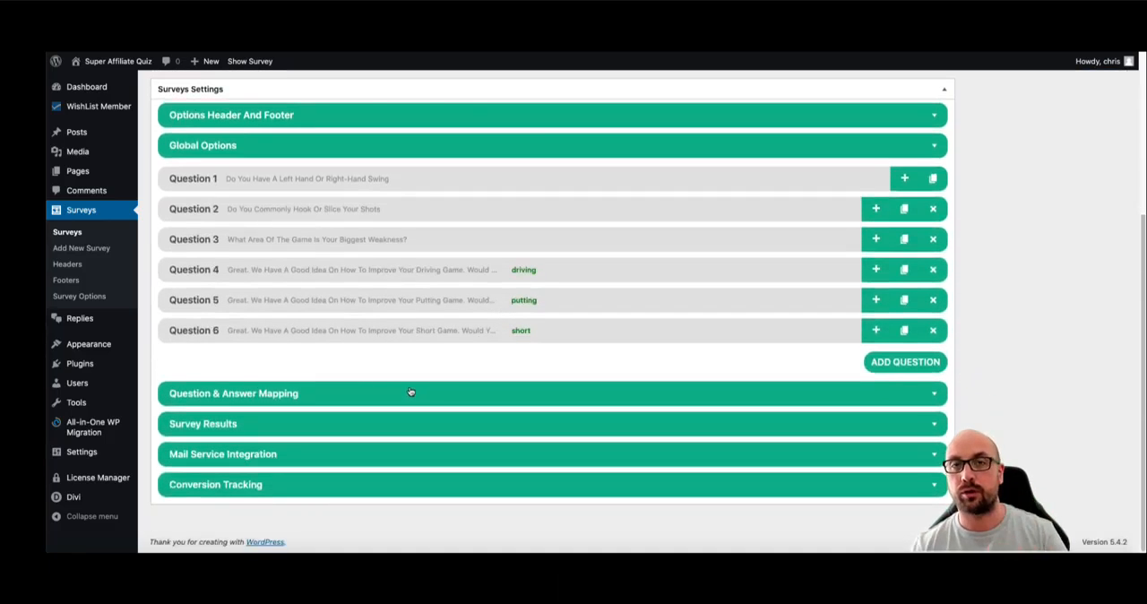
left_click(409, 392)
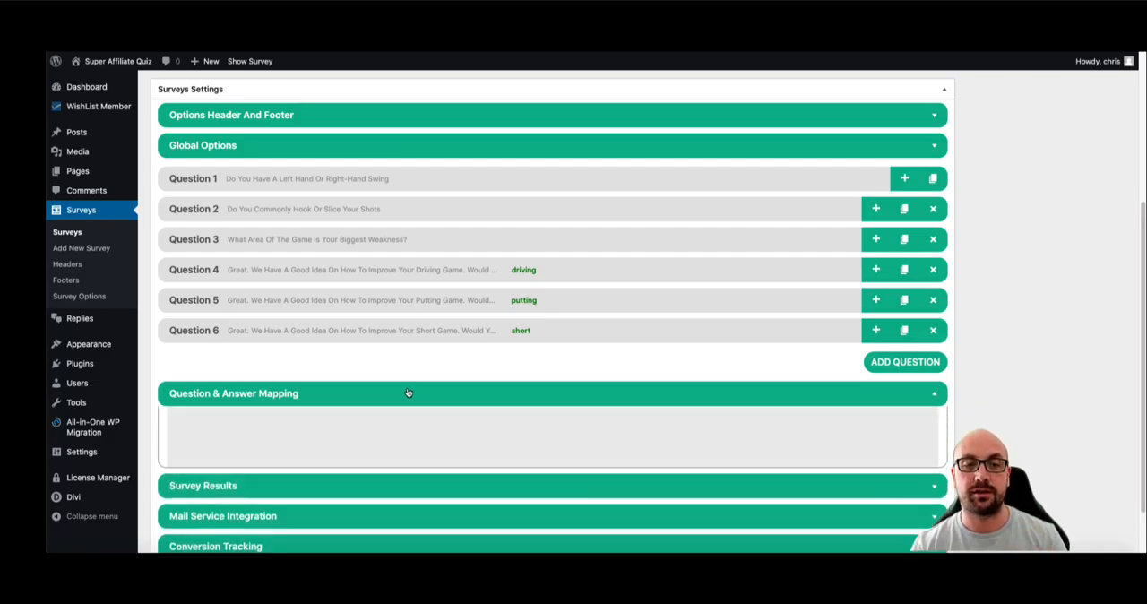
scroll(638, 382, "down", 3)
scroll(628, 381, "down", 2)
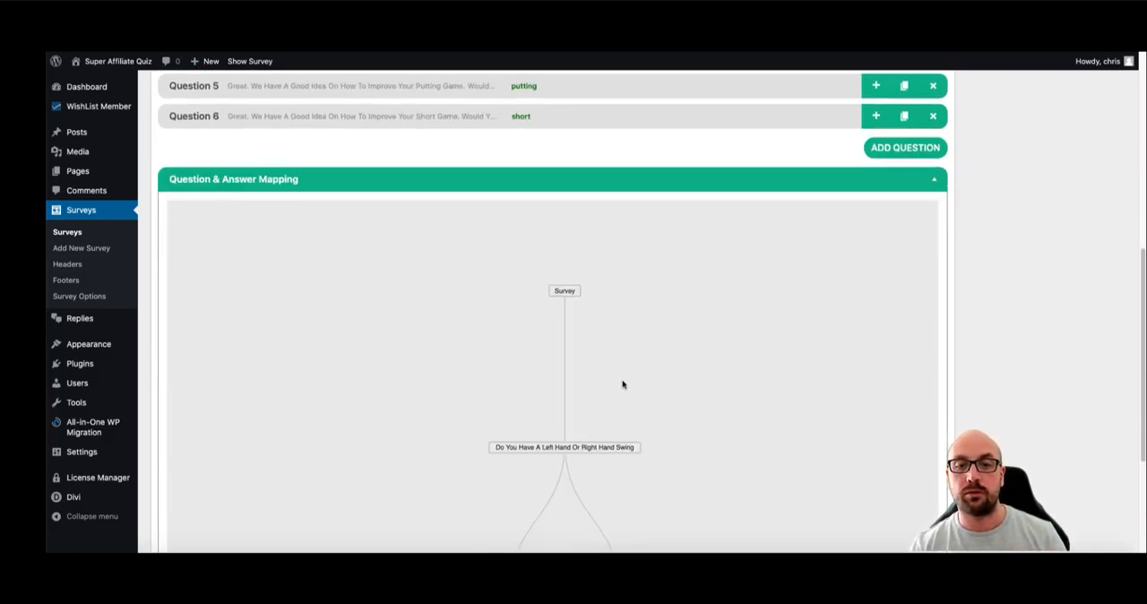
scroll(627, 358, "down", 3)
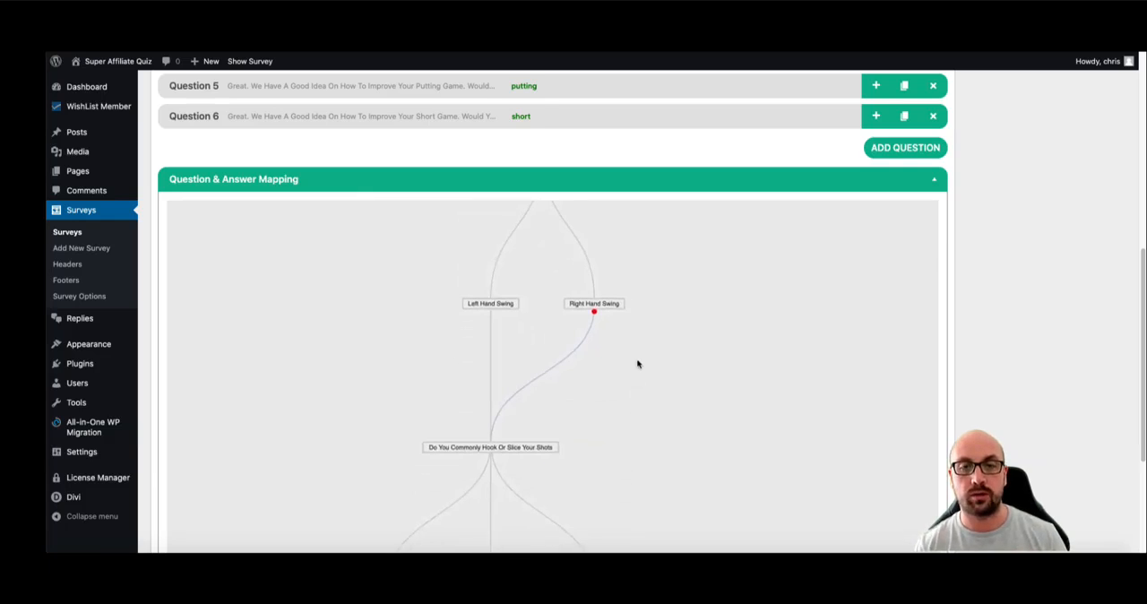
left_click_drag(635, 362, 638, 423)
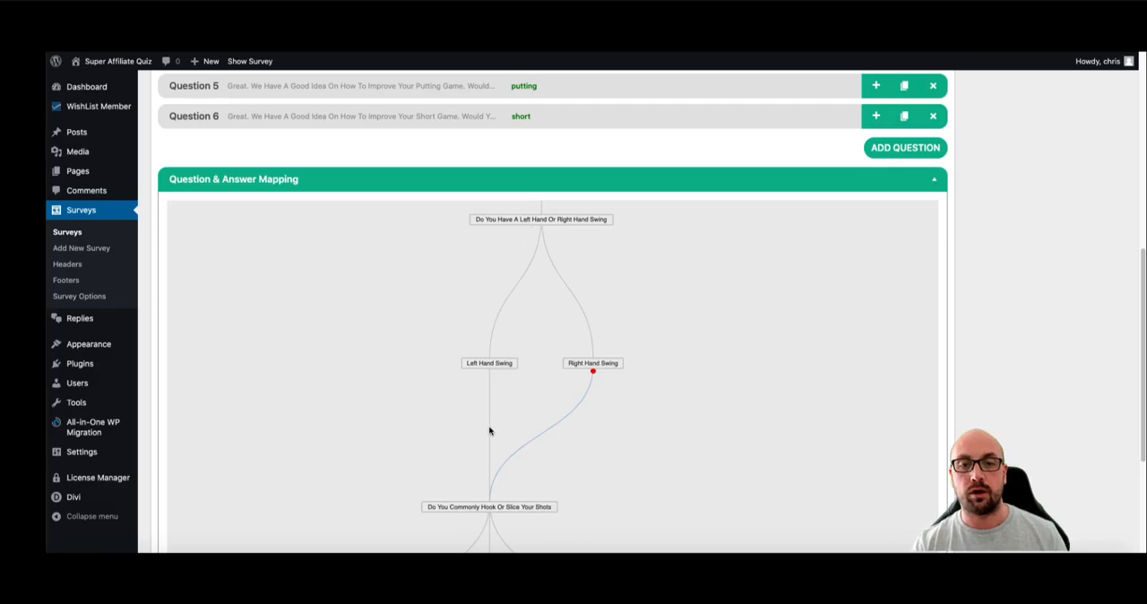
- Examine the question and answer map from the left- or right-hand swing question down to the biggest-weakness question
left_click_drag(671, 418, 606, 360)
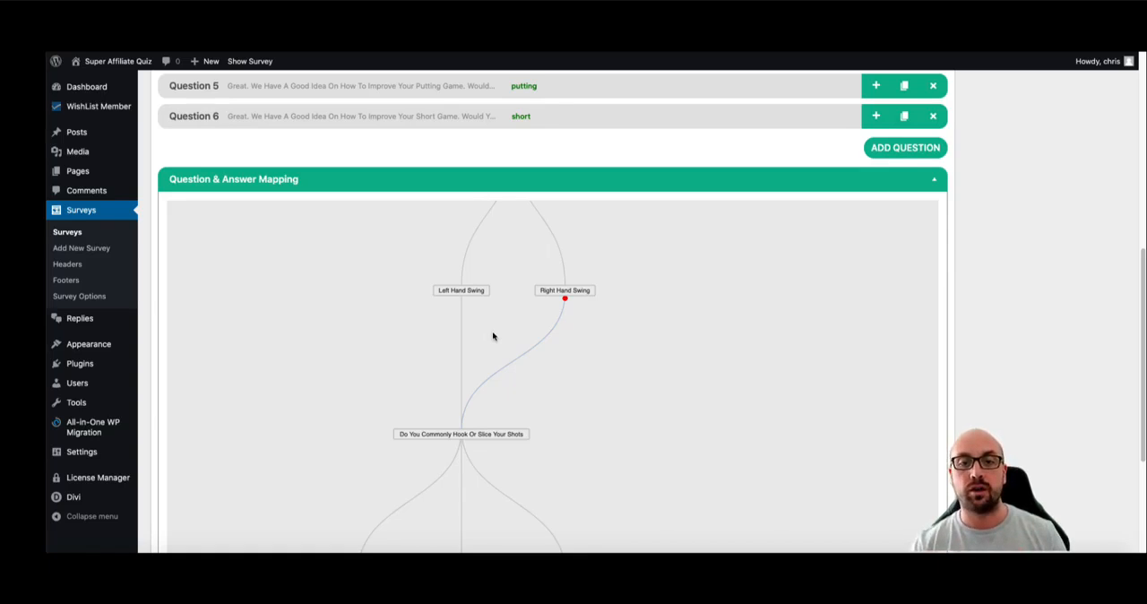
left_click_drag(598, 382, 599, 470)
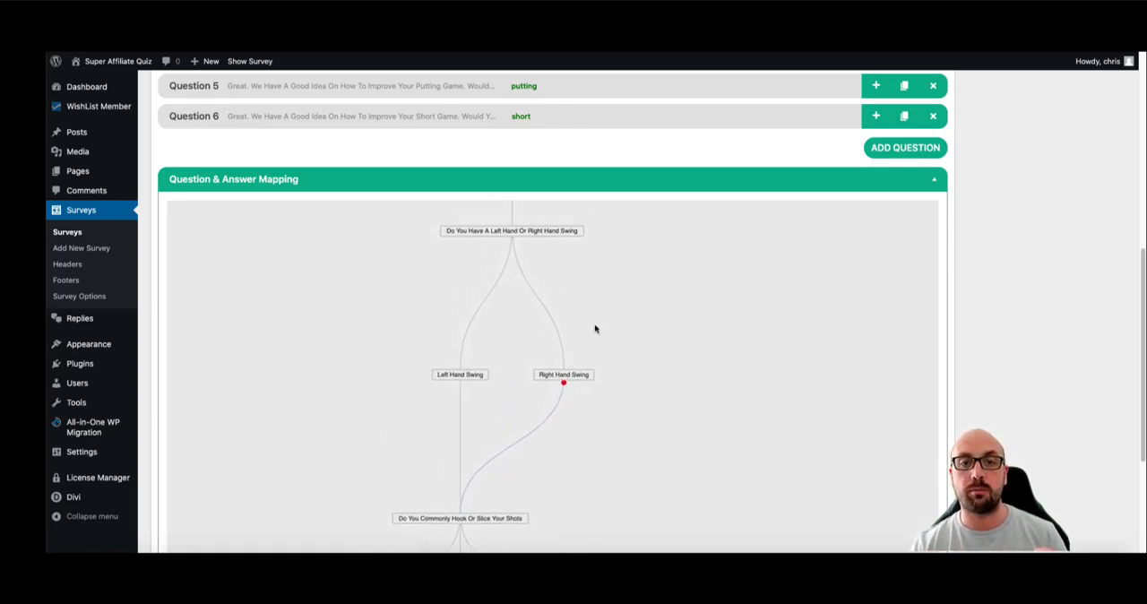
left_click_drag(595, 326, 632, 244)
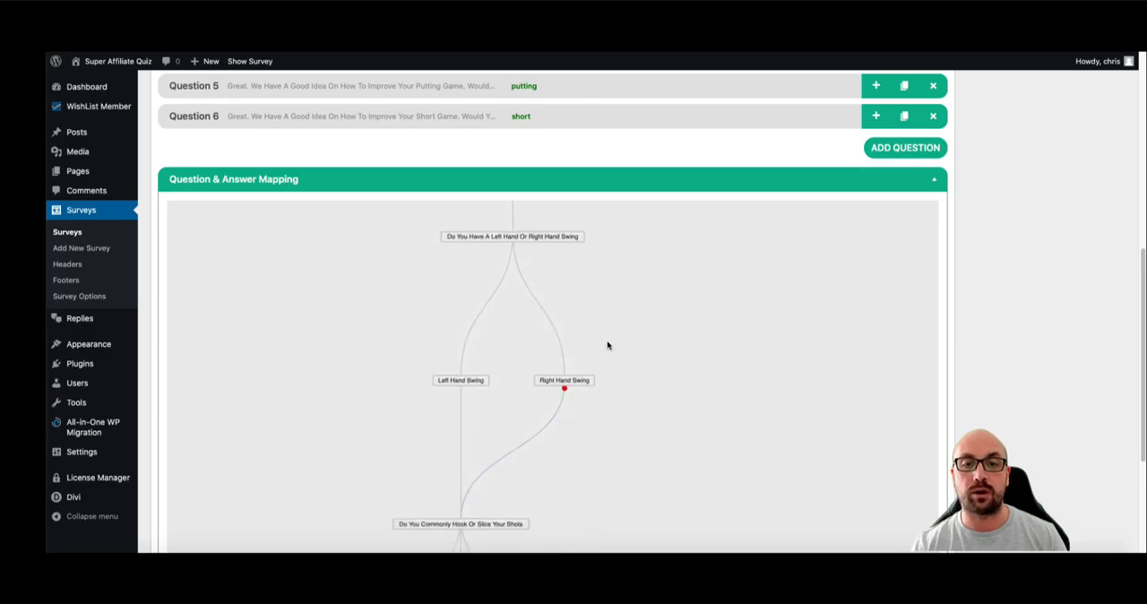
left_click_drag(599, 360, 602, 330)
mouse_move(512, 223)
left_mouse_down()
mouse_move(527, 274)
mouse_move(512, 229)
left_mouse_up()
left_click_drag(574, 275, 564, 181)
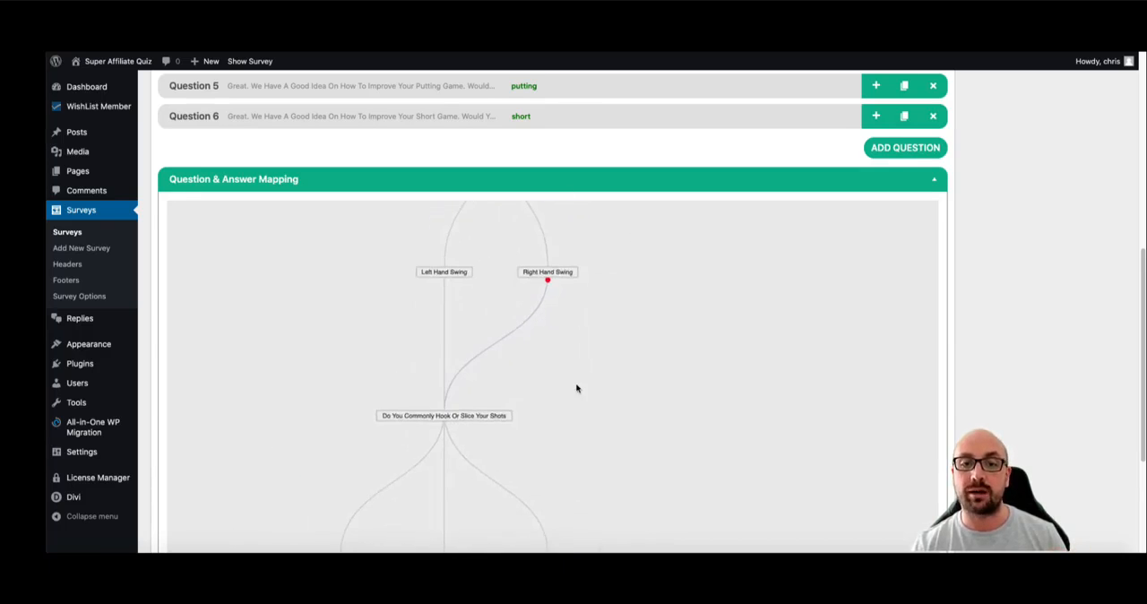
left_click_drag(577, 400, 602, 245)
left_click_drag(599, 295, 597, 222)
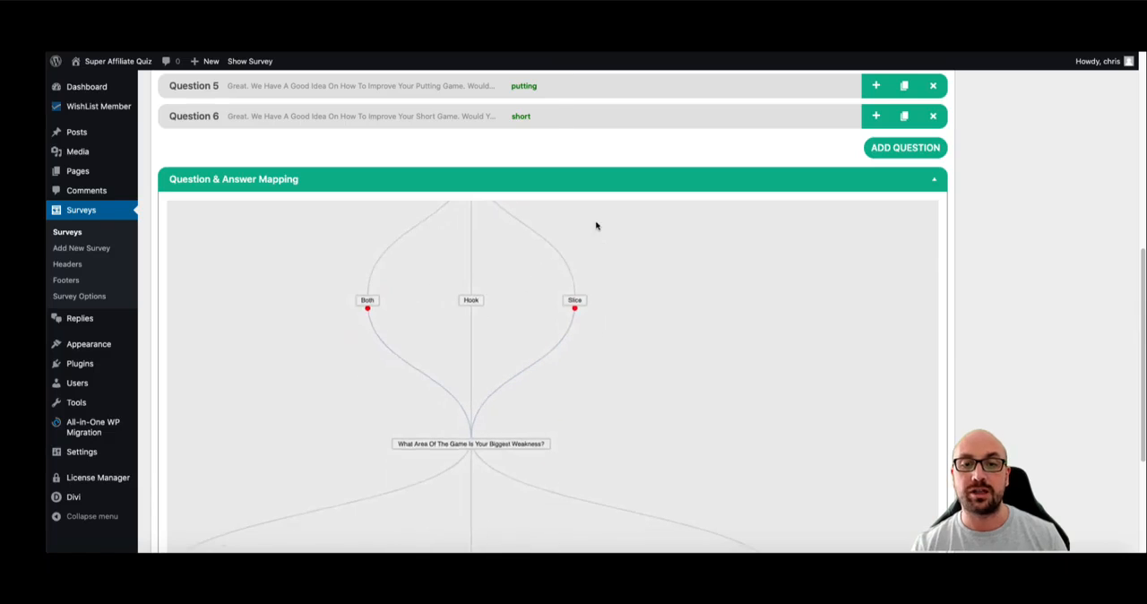
- Disconnect the Slice and Both answers from the biggest-weakness question and move that question towards the Slice answer
left_click(575, 308)
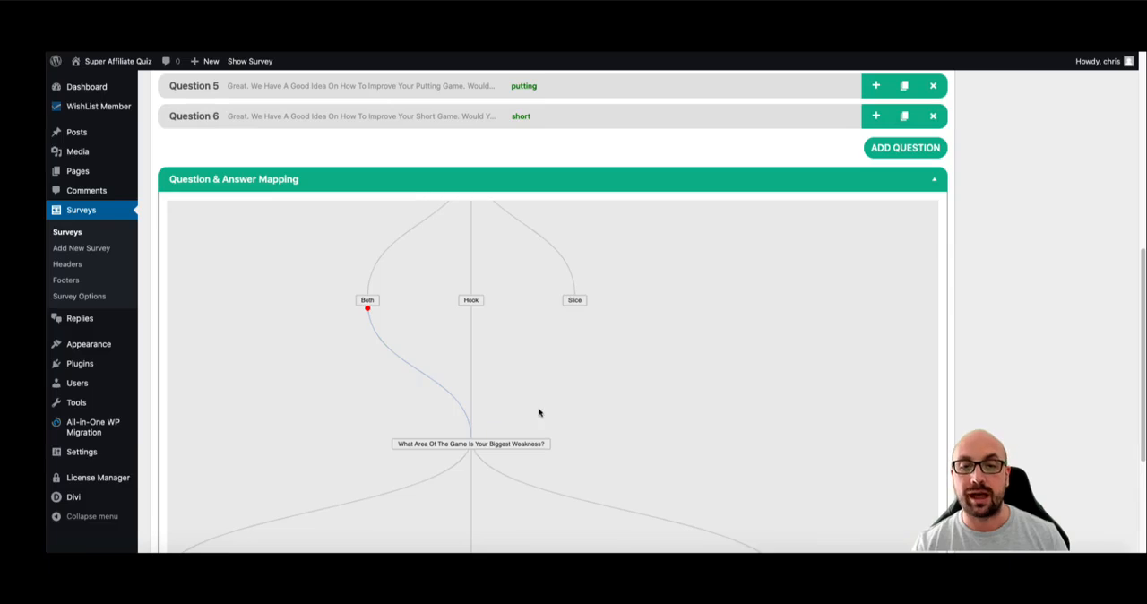
left_click_drag(483, 446, 569, 303)
left_click(367, 308)
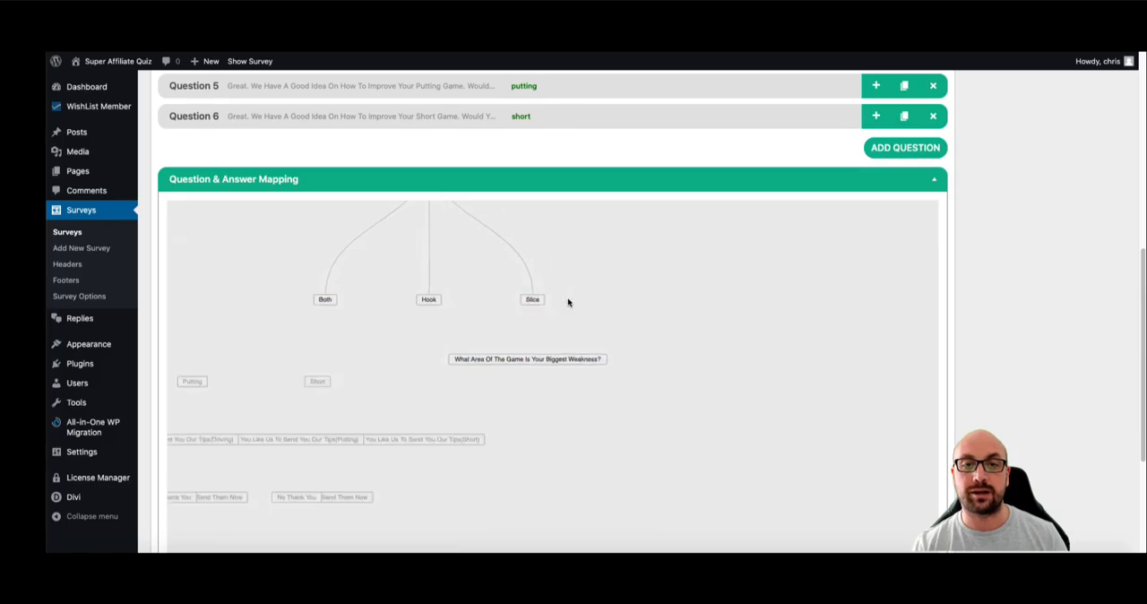
- Place the biggest-weakness question under Slice and link the Hook and Both answers to it
left_click_drag(451, 438, 452, 443)
left_click(367, 308)
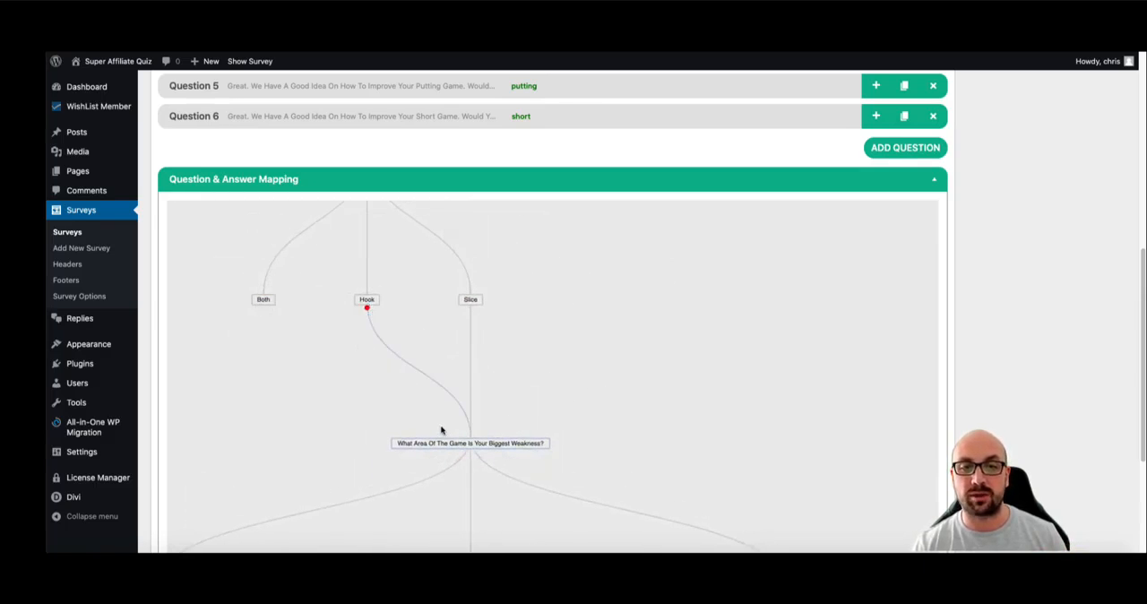
left_click(264, 308)
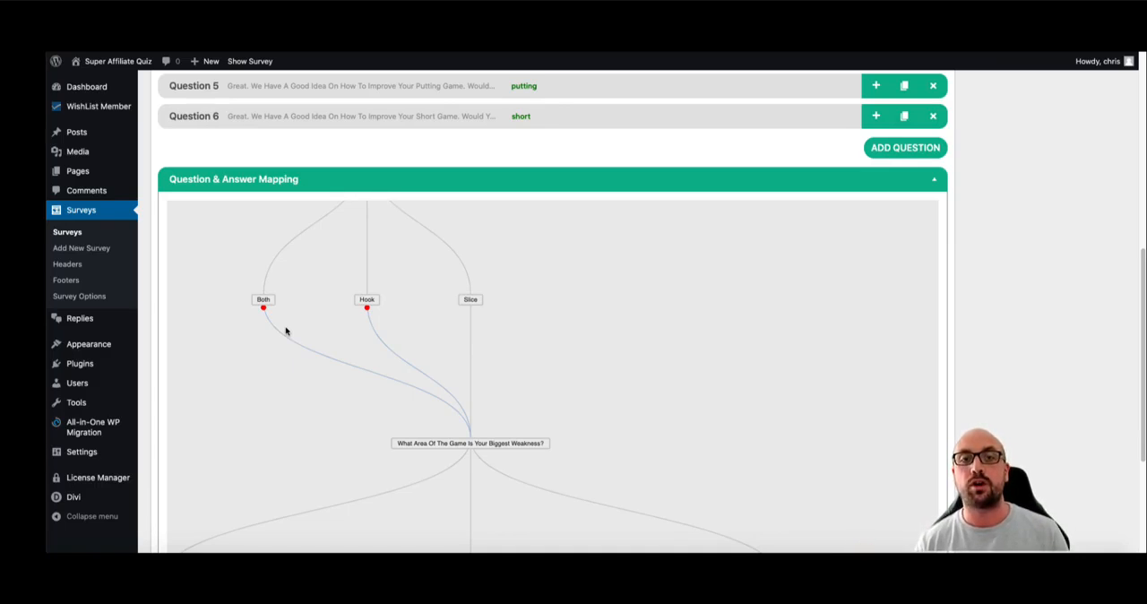
- Open Result 1 under Dynamic Result in the Survey Results section, after reviewing the rest of the question map
scroll(571, 251, "down", 2)
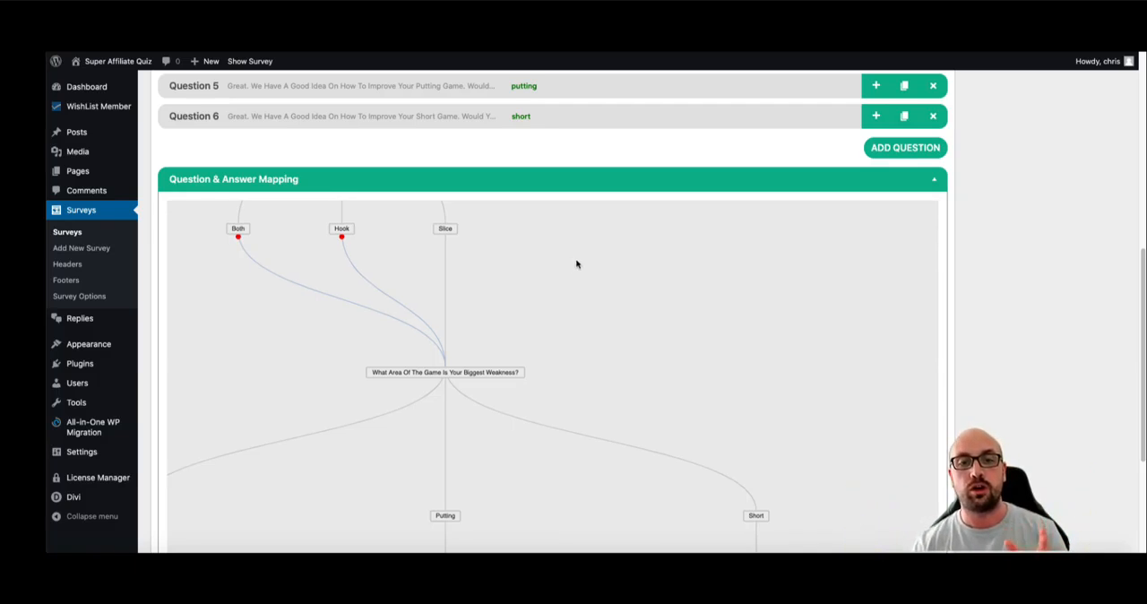
scroll(577, 269, "up", 1)
scroll(581, 118, "down", 2)
scroll(773, 228, "down", 3)
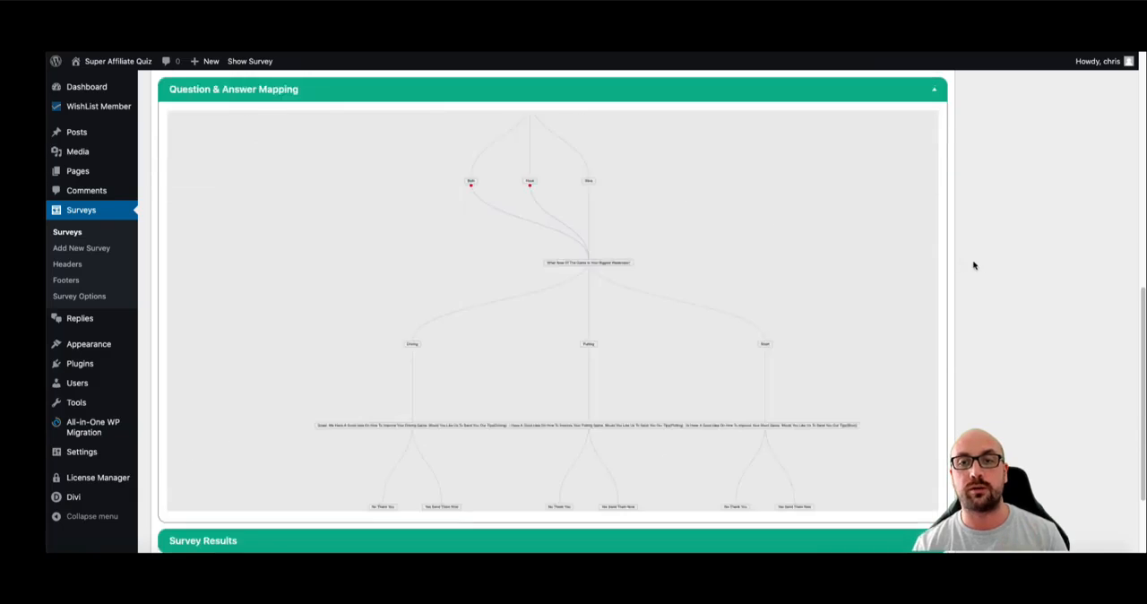
scroll(982, 274, "down", 2)
left_click(778, 427)
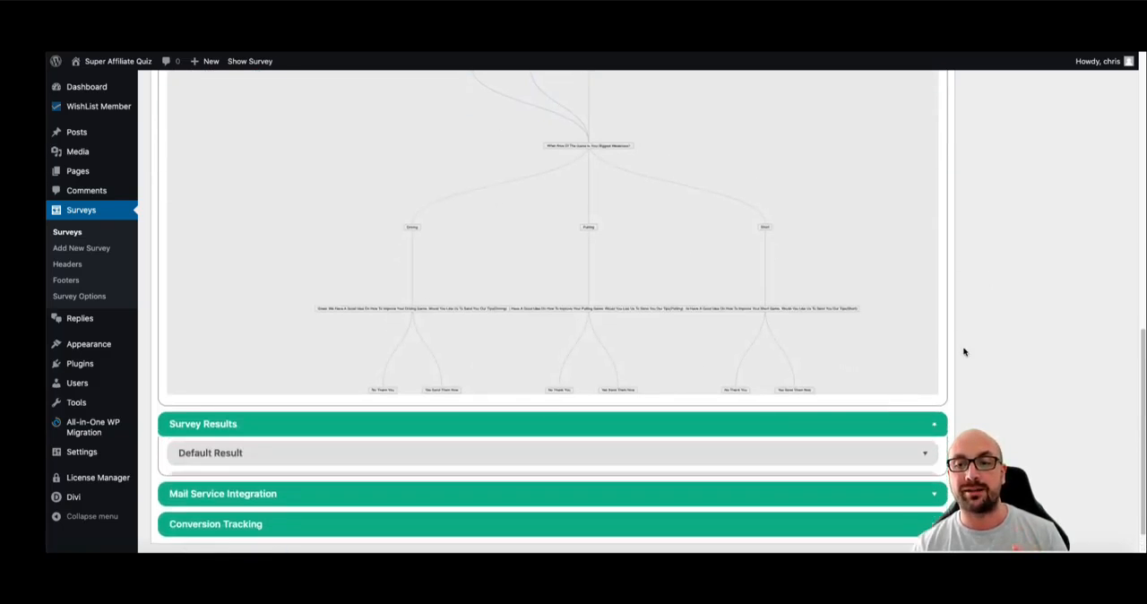
scroll(983, 330, "down", 2)
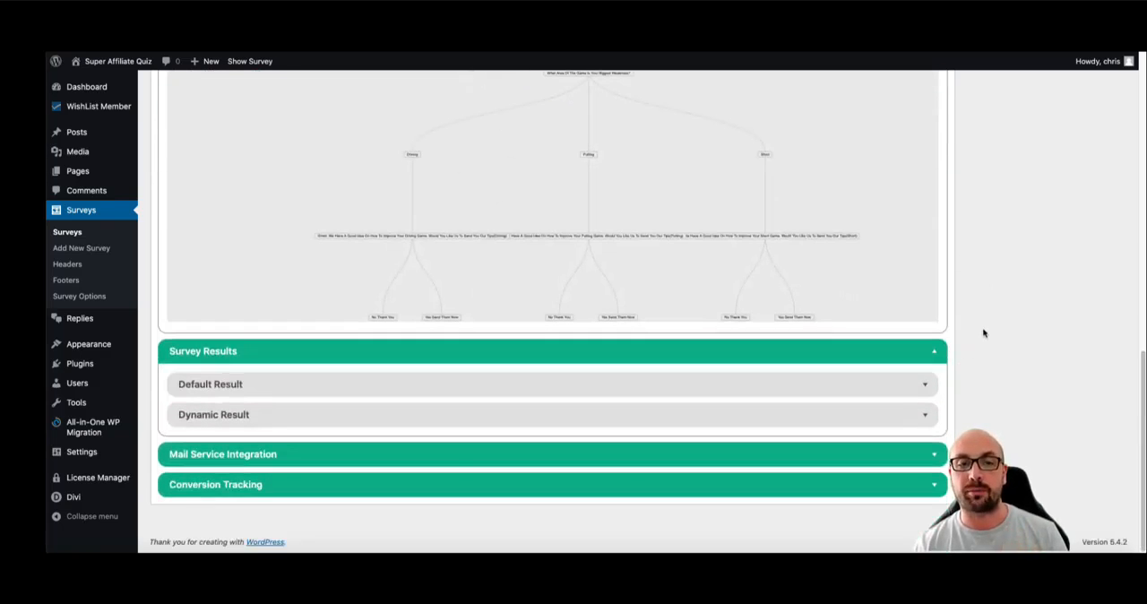
left_click(345, 415)
scroll(290, 428, "down", 2)
left_click(319, 384)
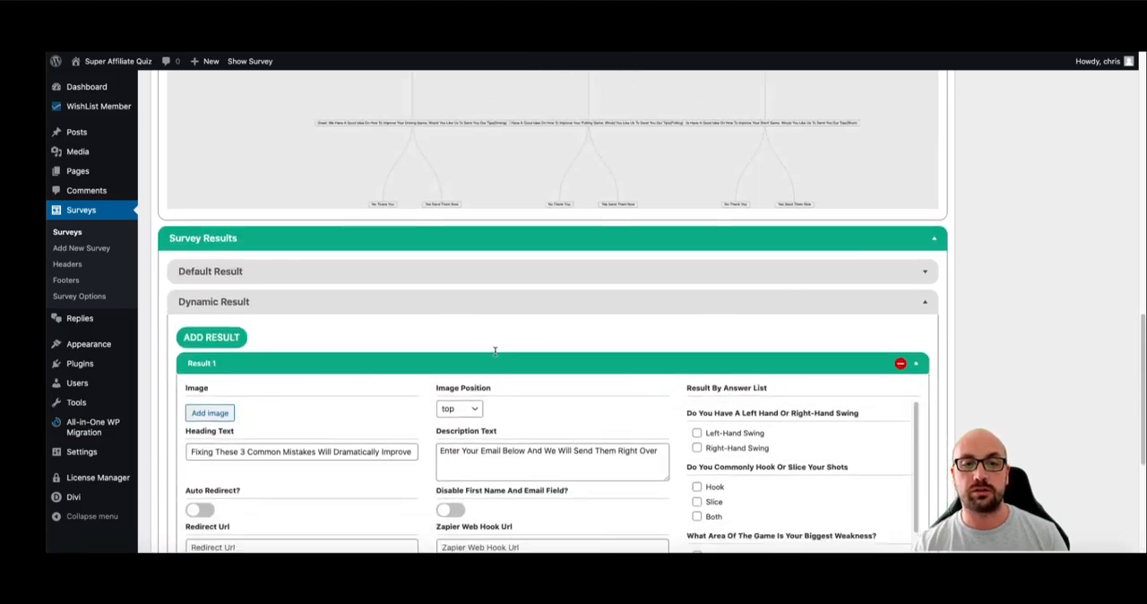
scroll(568, 325, "down", 4)
scroll(628, 287, "up", 2)
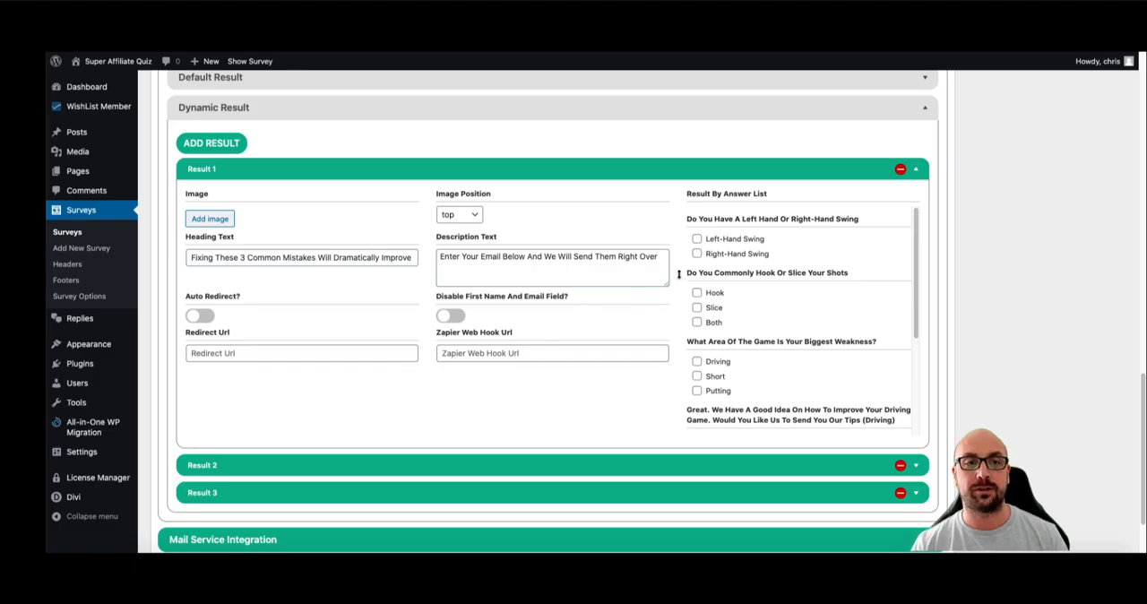
- In Result 1's answer list, select Left-Hand Swing, Short, and Yes Send Them Now for the driving tips
left_click(697, 238)
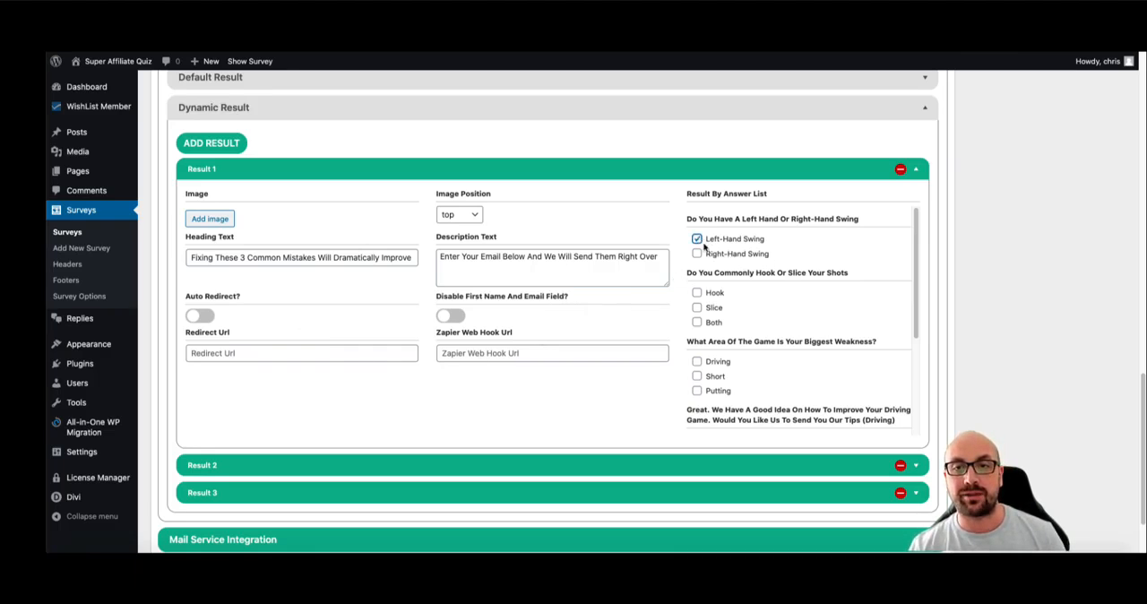
scroll(715, 285, "down", 1)
left_click(698, 281)
scroll(721, 317, "down", 2)
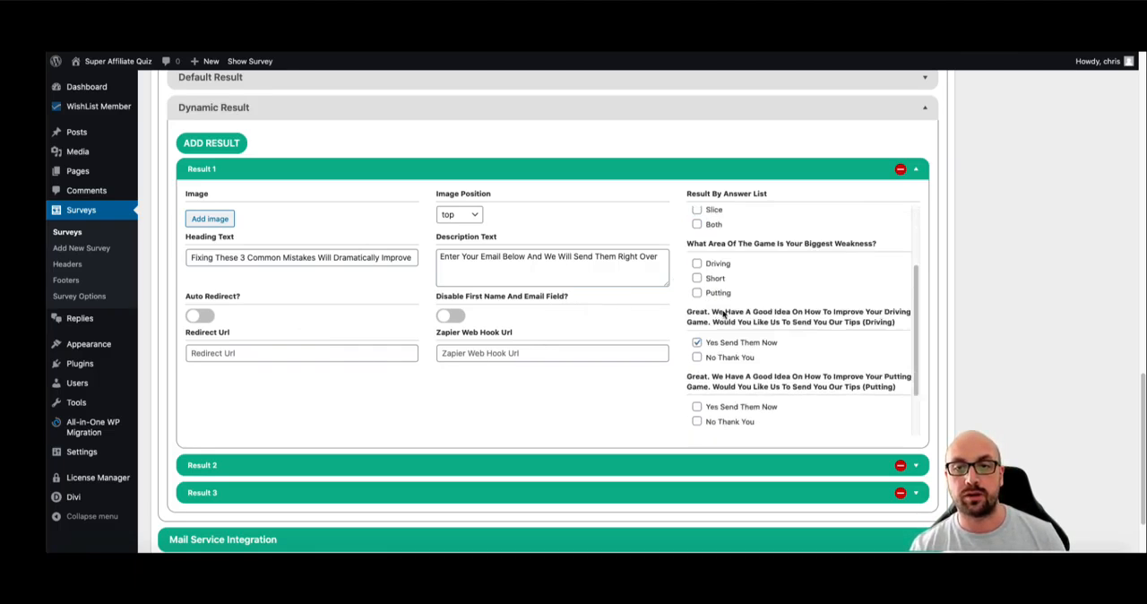
left_click(698, 281)
scroll(705, 322, "down", 1)
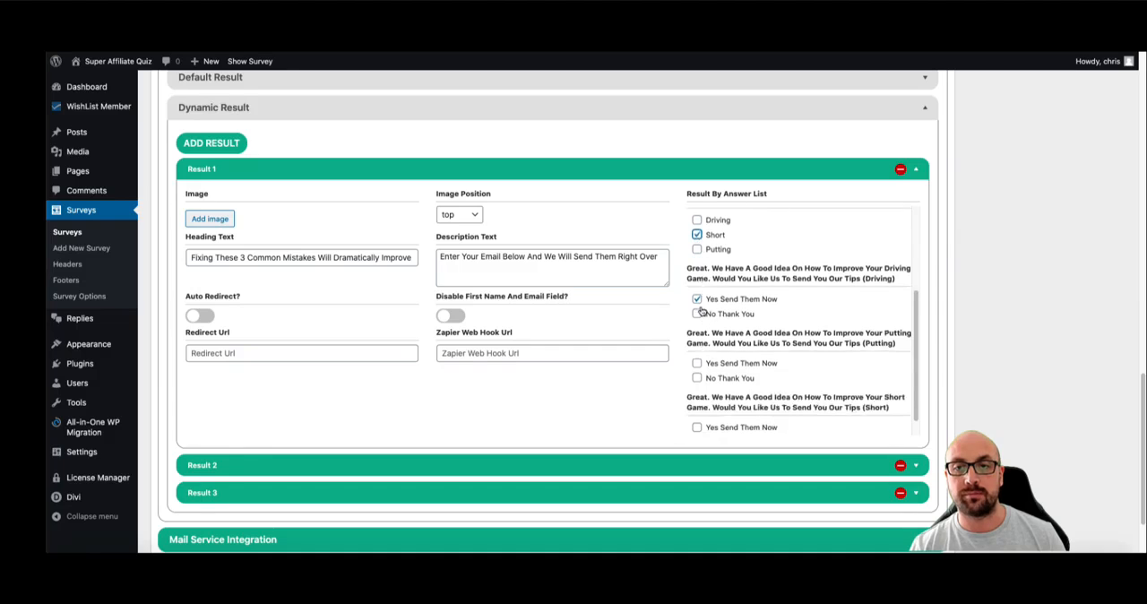
- Add Hook to Result 1's answer conditions and replace Short with Driving, keeping Yes Send Them Now for the driving tips
scroll(759, 312, "up", 4)
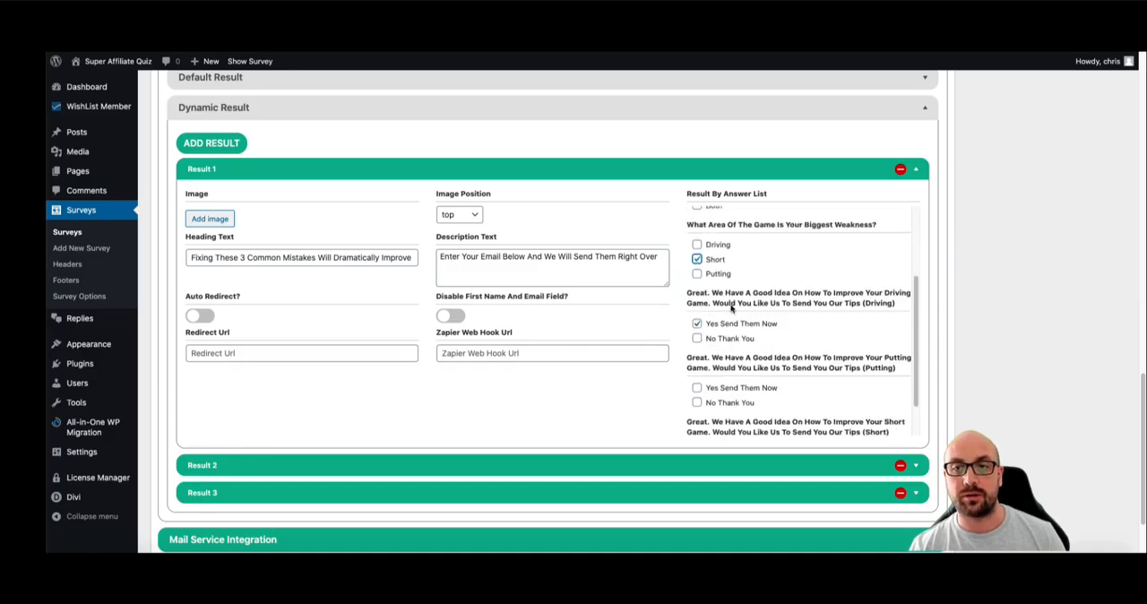
left_click(698, 292)
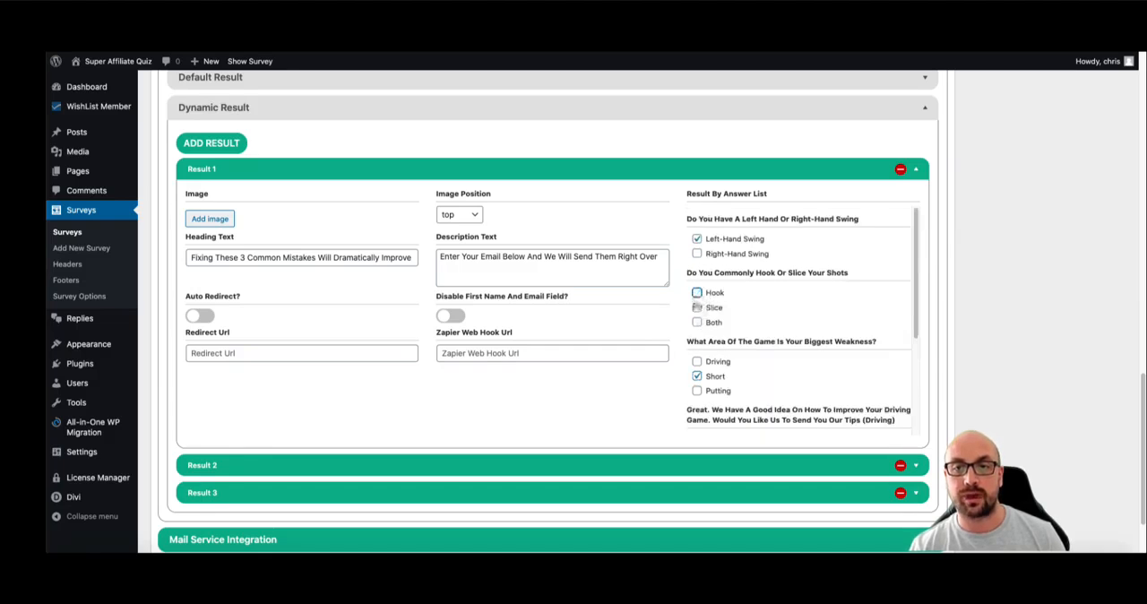
left_click(699, 376)
left_click(698, 362)
scroll(699, 303, "down", 2)
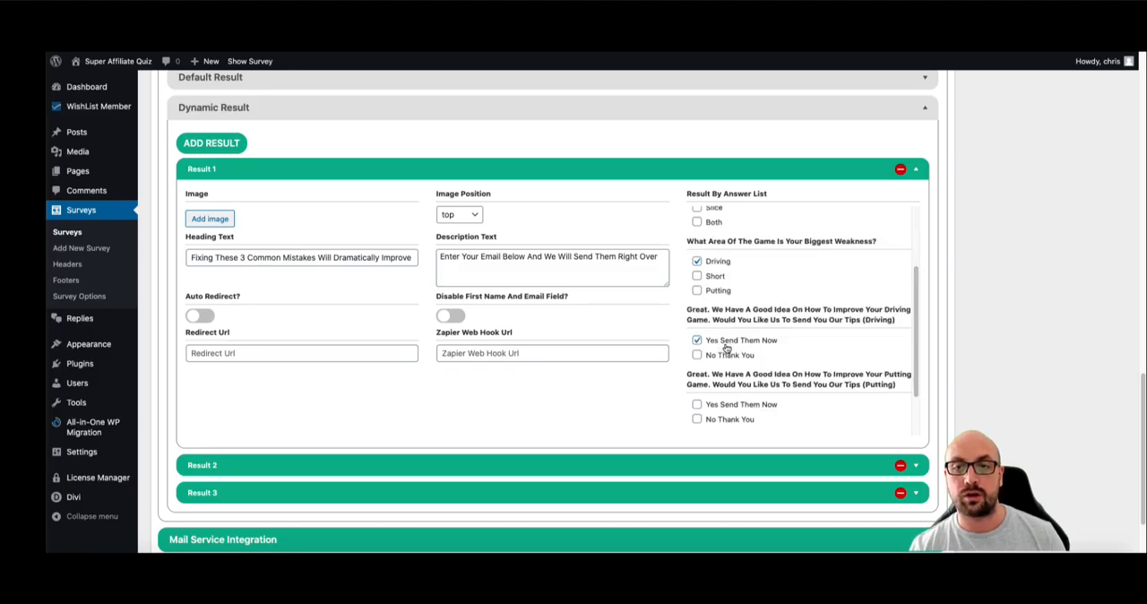
left_click(697, 338)
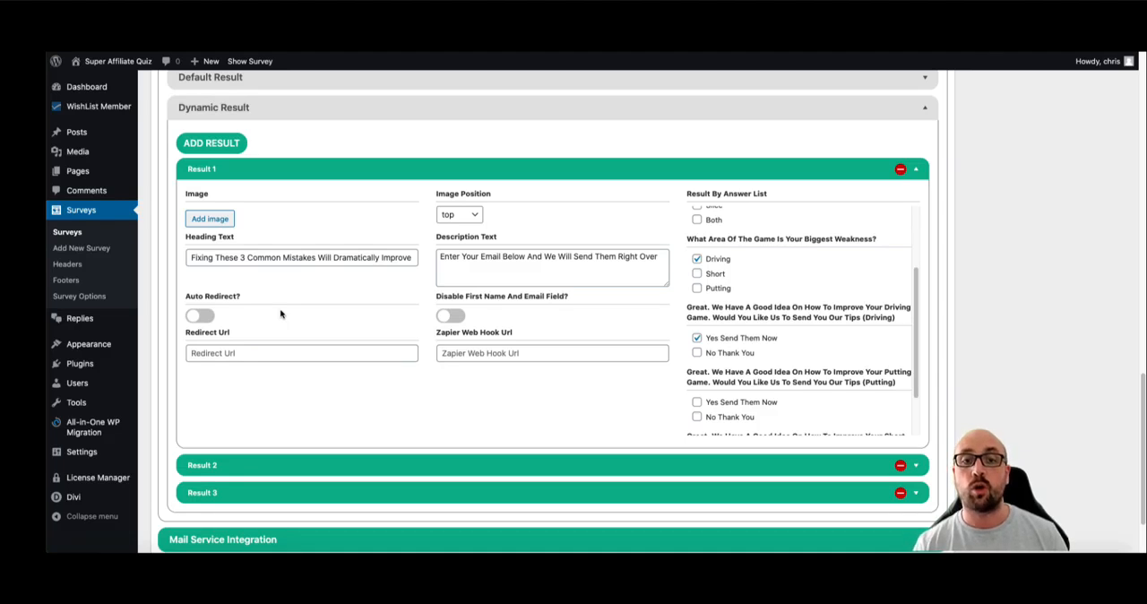
- Examine Result 1's Zapier Web Hook Url and Redirect Url fields together with its selected answer conditions
left_click(454, 354)
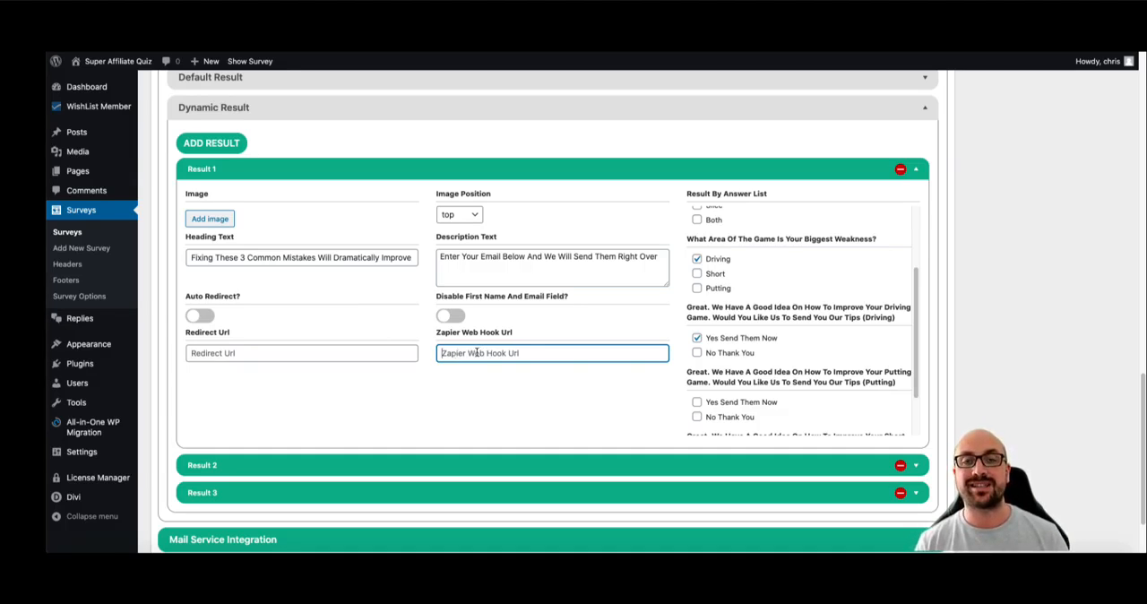
scroll(735, 273, "up", 3)
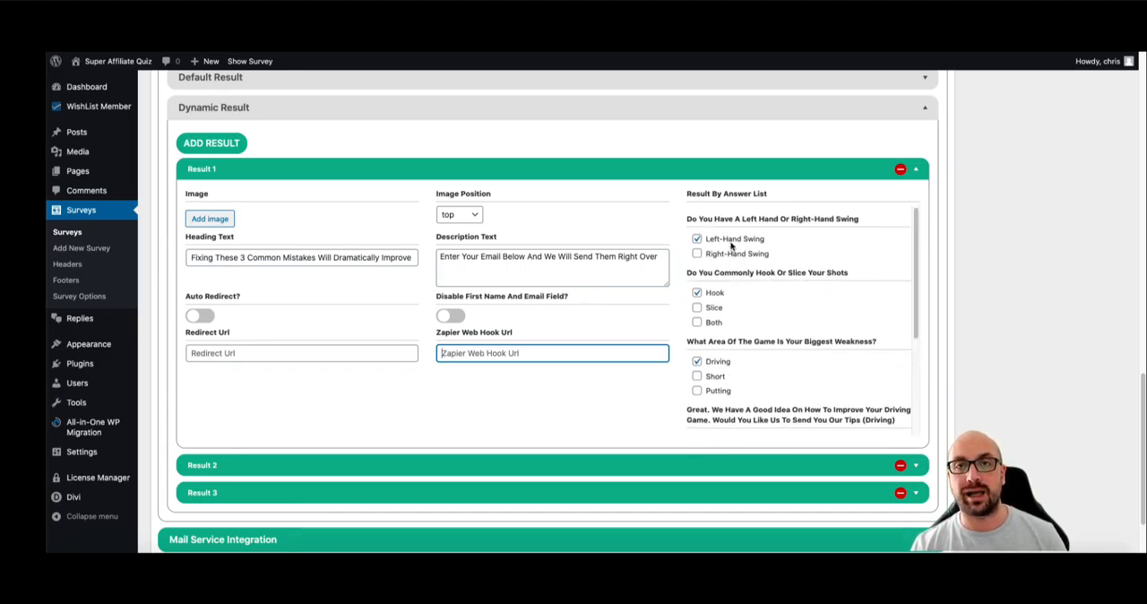
scroll(733, 251, "down", 1)
scroll(721, 281, "down", 4)
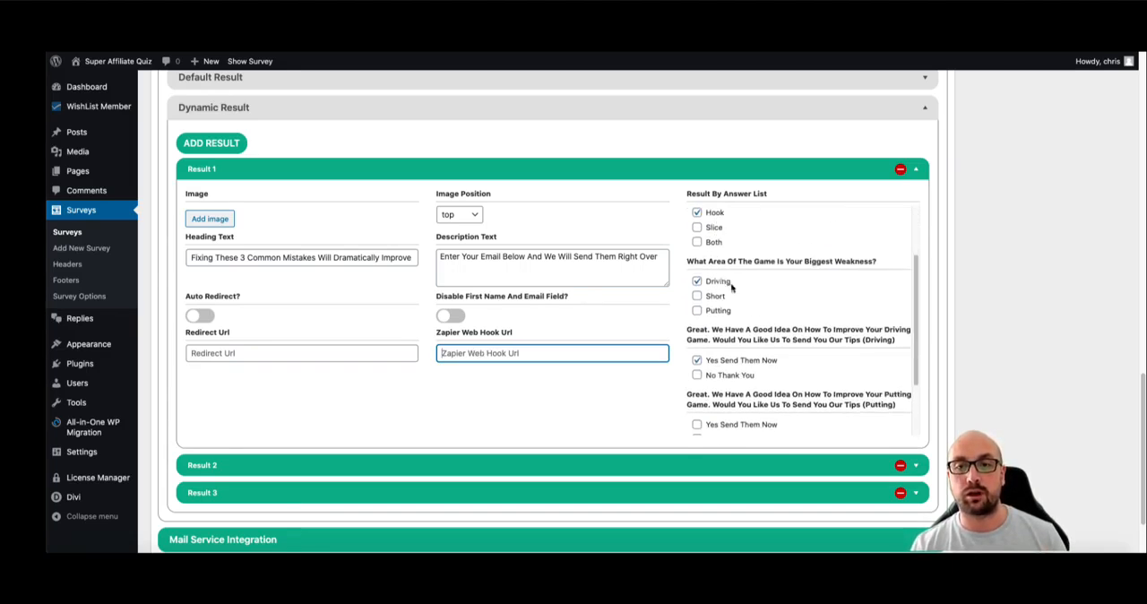
scroll(726, 292, "down", 1)
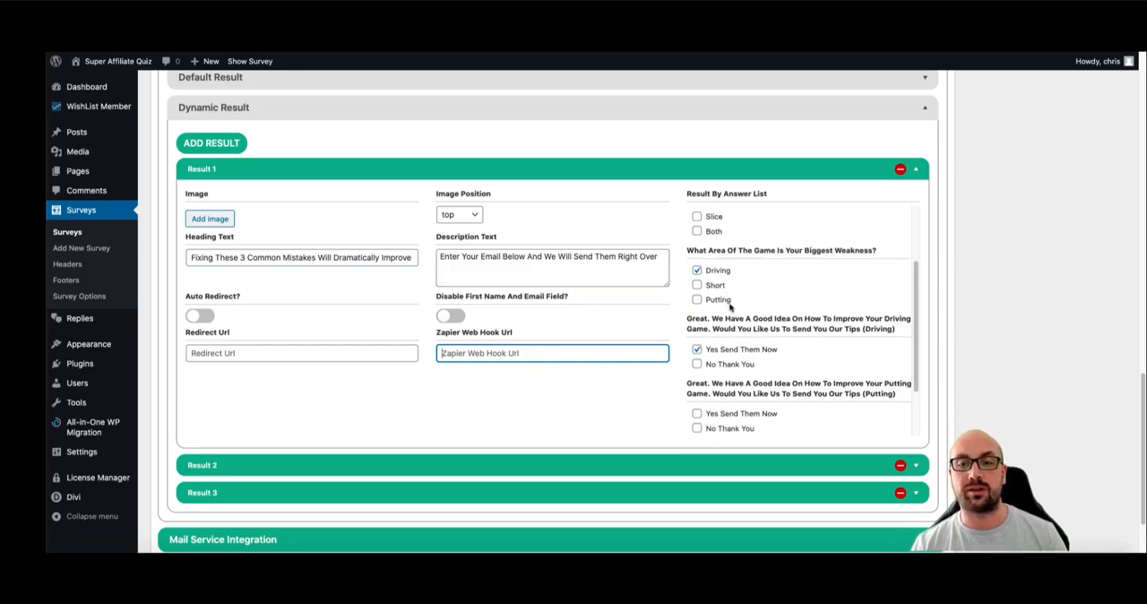
left_click(222, 356)
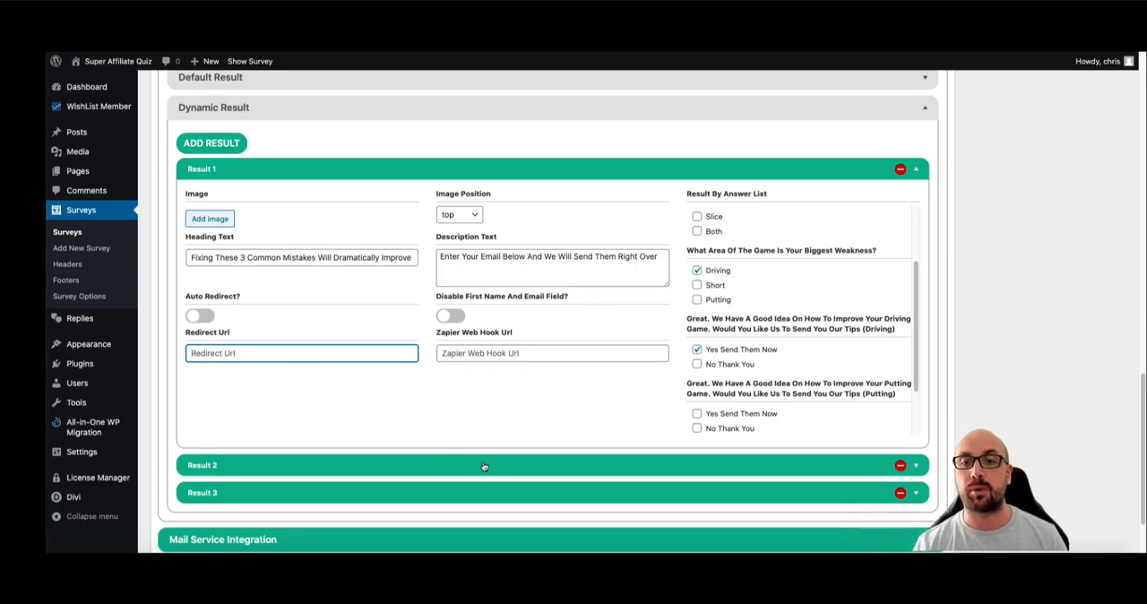
scroll(704, 301, "up", 1)
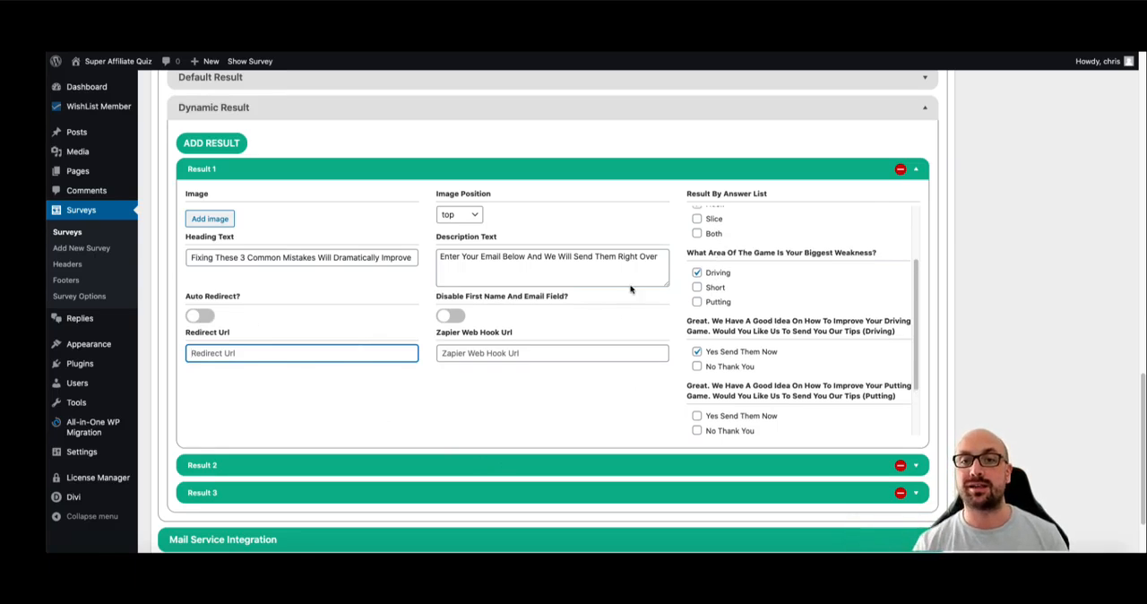
scroll(789, 304, "up", 2)
scroll(720, 233, "up", 2)
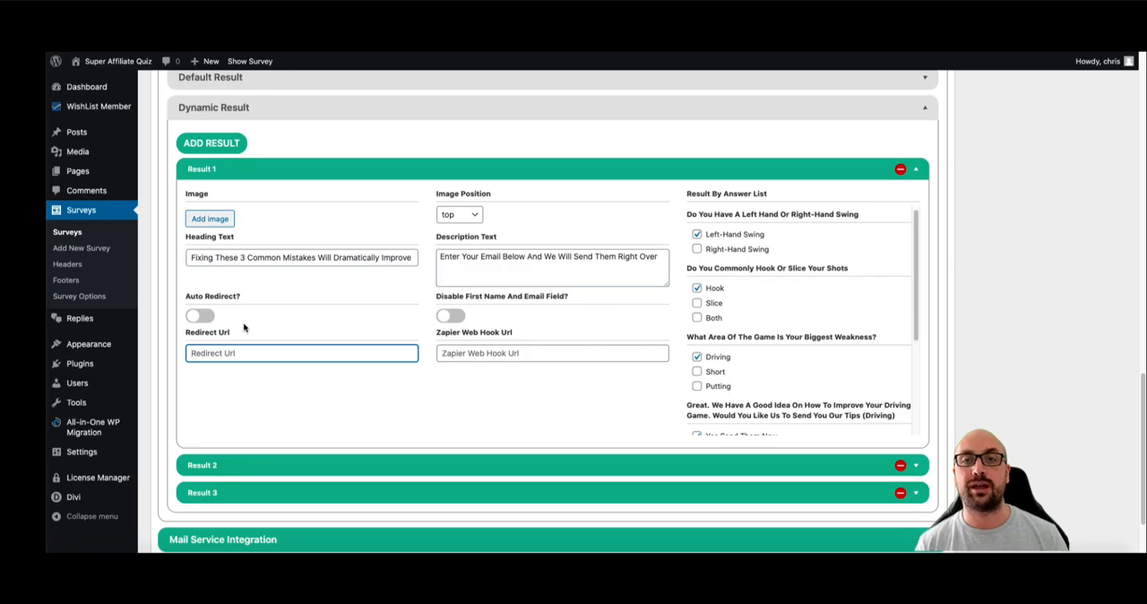
scroll(726, 287, "down", 2)
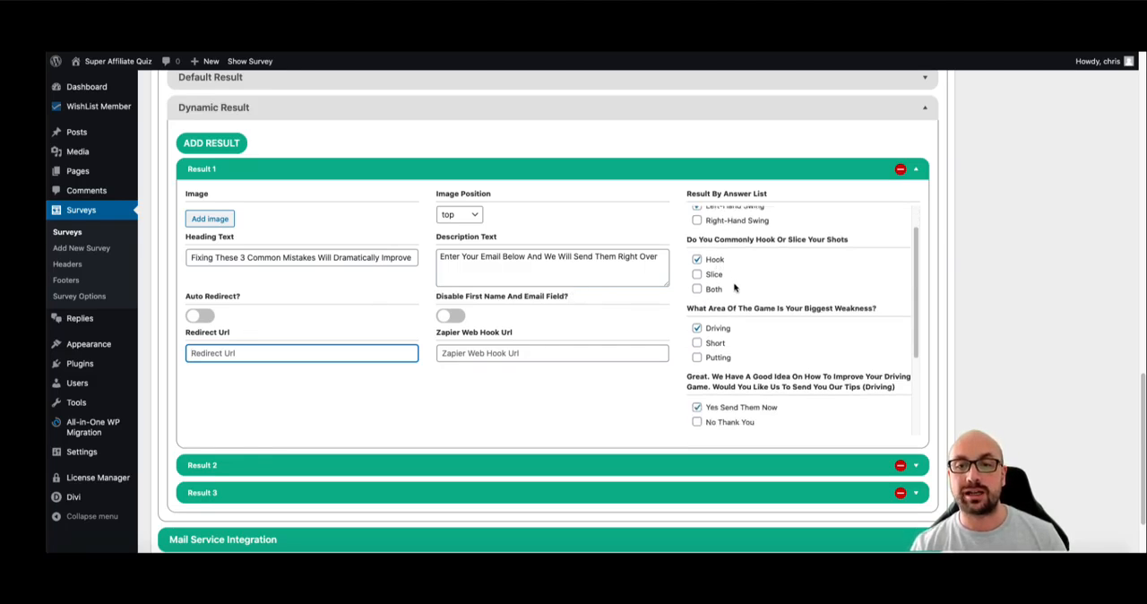
scroll(738, 323, "down", 1)
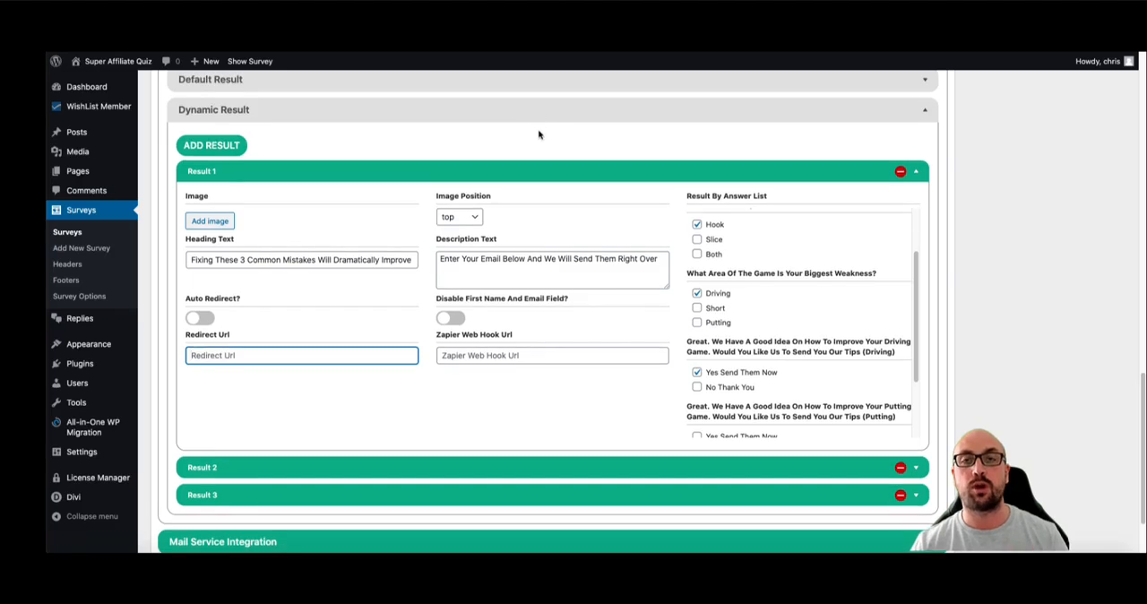
- Expand the Mail Service Integration and Conversion Tracking sections to examine their options, and collapse both again
scroll(539, 135, "down", 2)
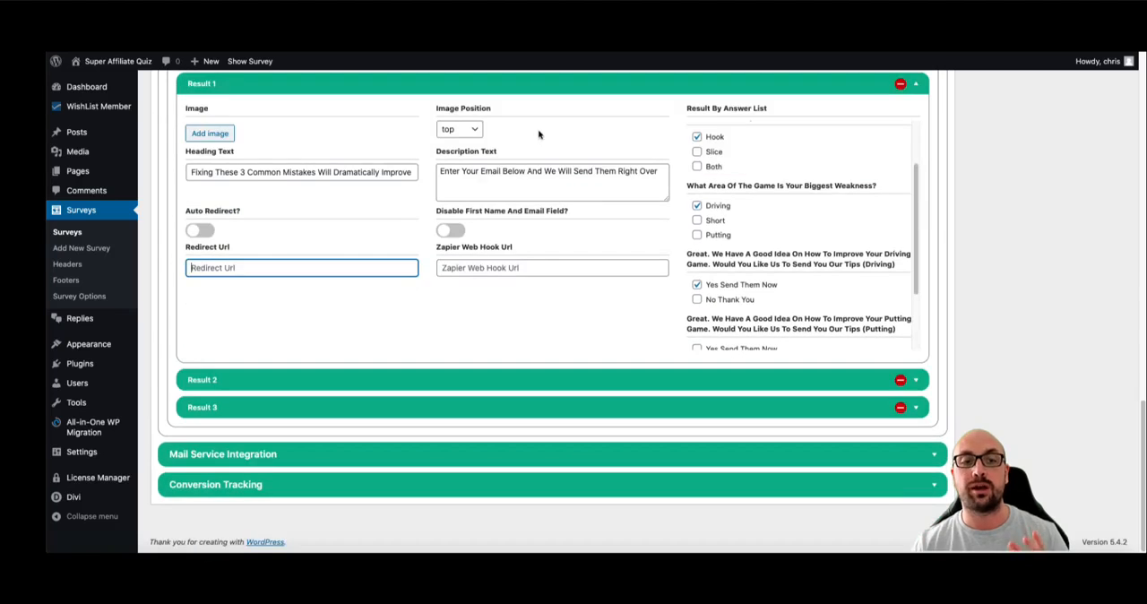
left_click(391, 456)
scroll(399, 459, "down", 1)
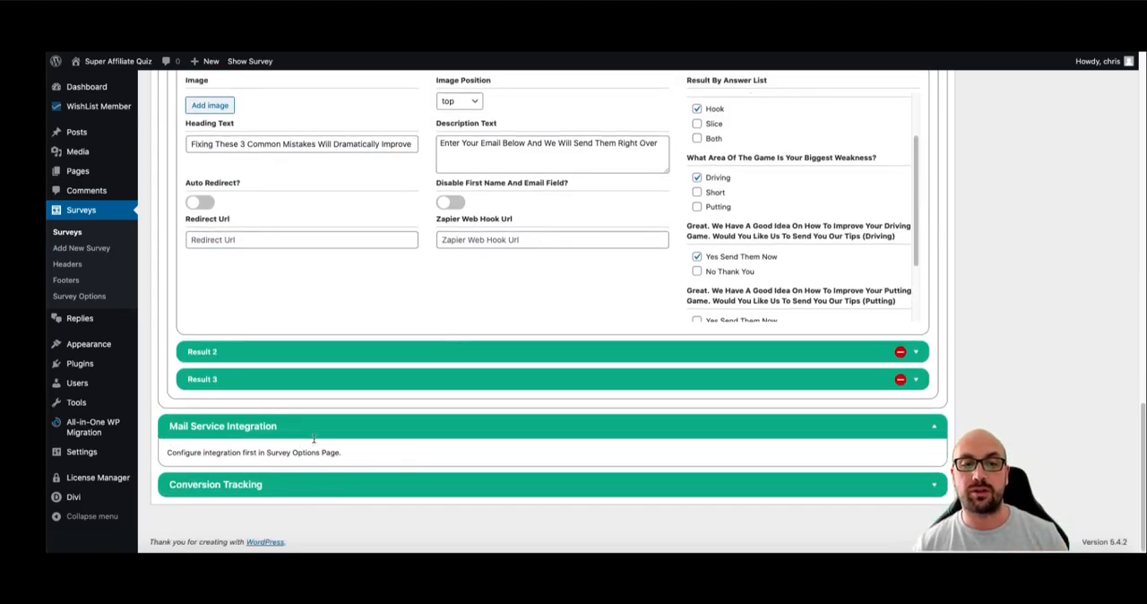
left_click(350, 483)
scroll(352, 482, "down", 2)
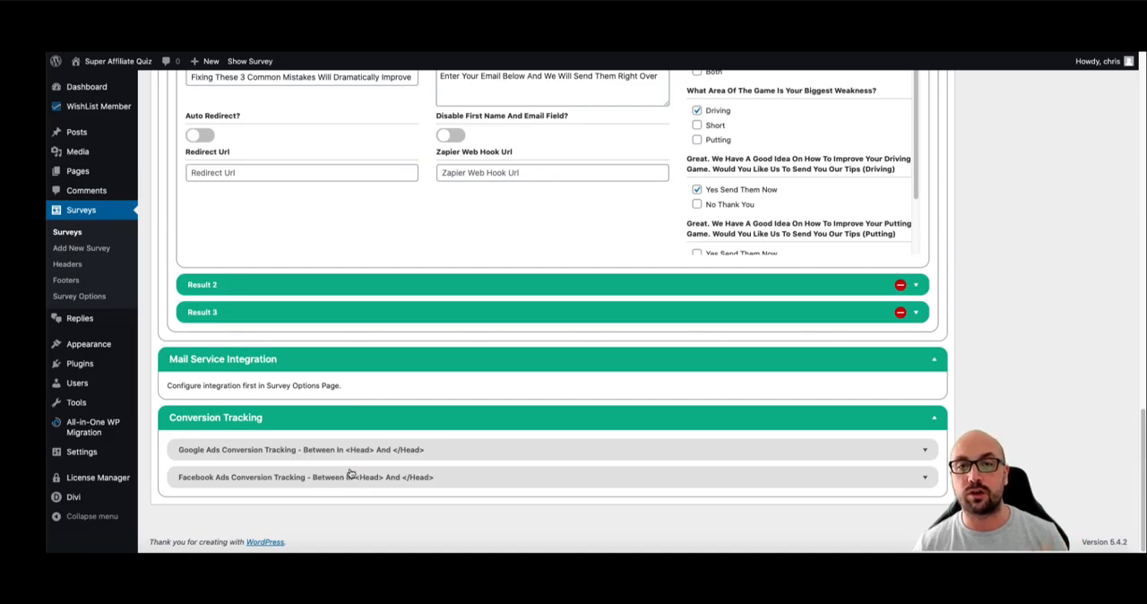
left_click(418, 423)
left_click(410, 422)
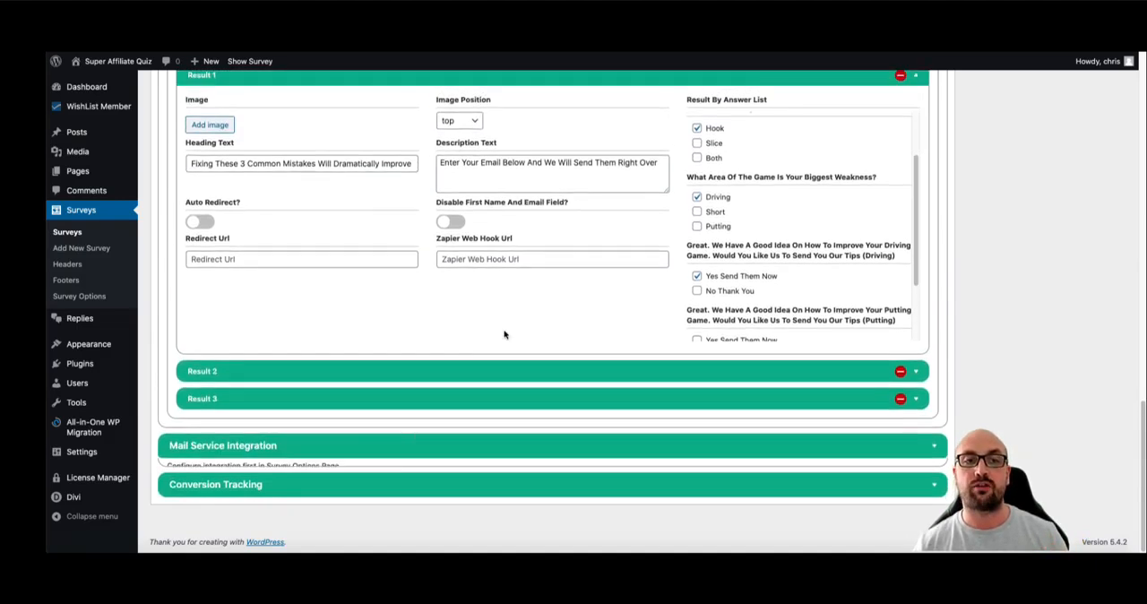
- In the survey options' template management, choose the Golf Swing survey as the source and name the template GolfSwing1
scroll(544, 320, "up", 3)
scroll(543, 320, "up", 5)
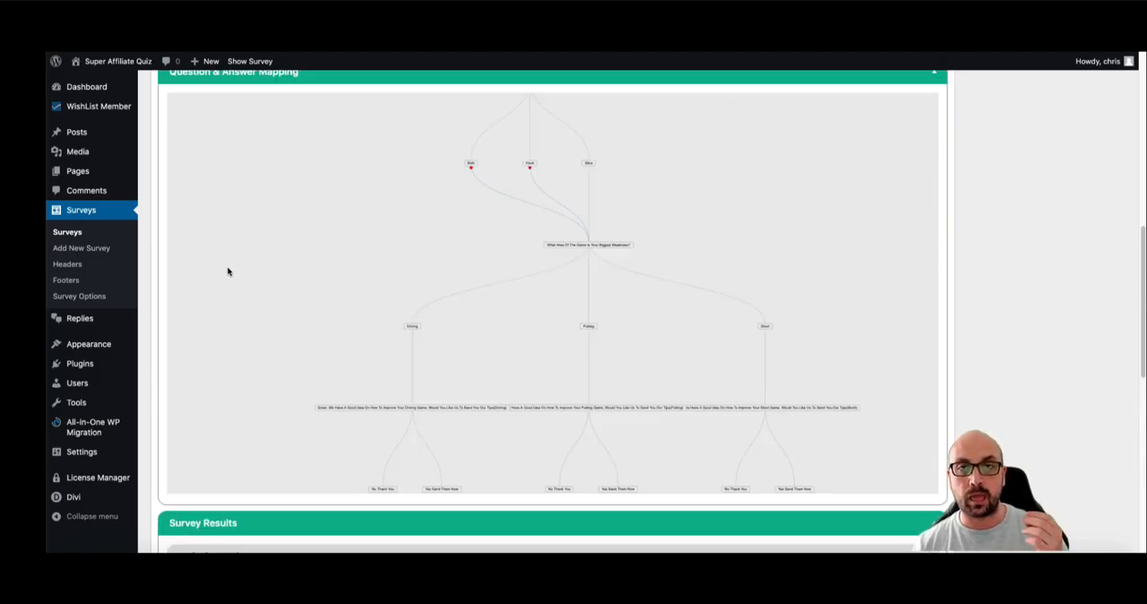
left_click(83, 296)
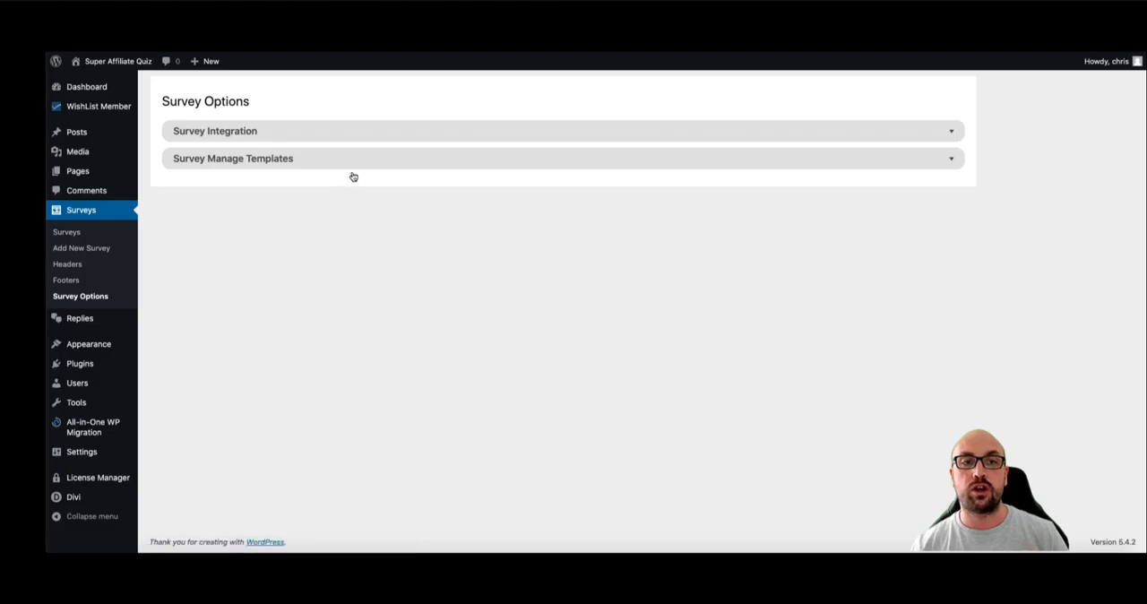
left_click(354, 168)
left_click(240, 206)
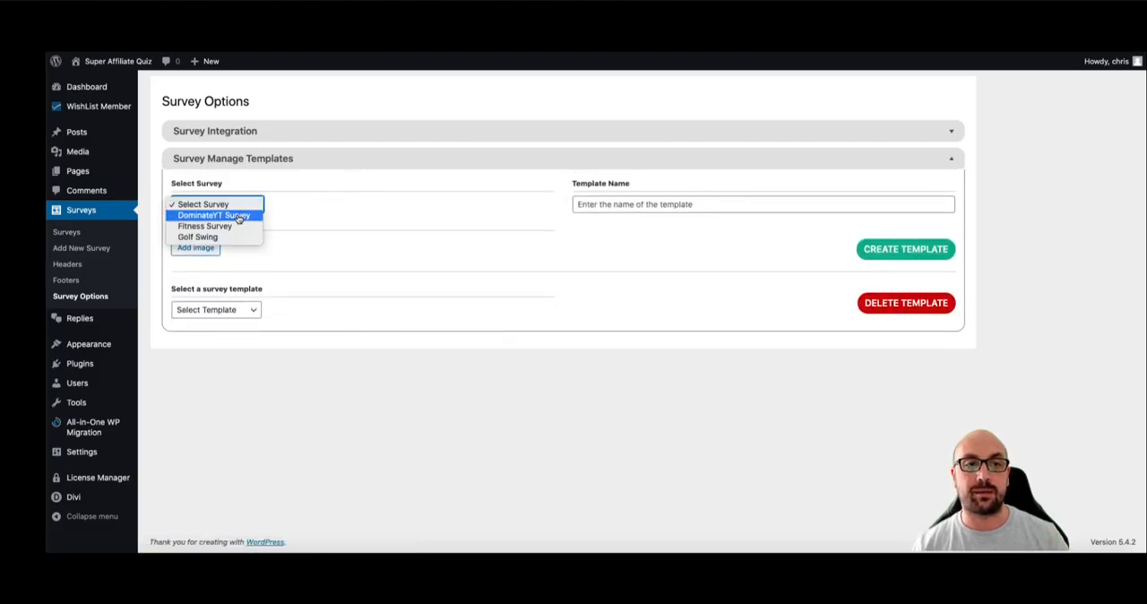
left_click(199, 237)
left_click(599, 203)
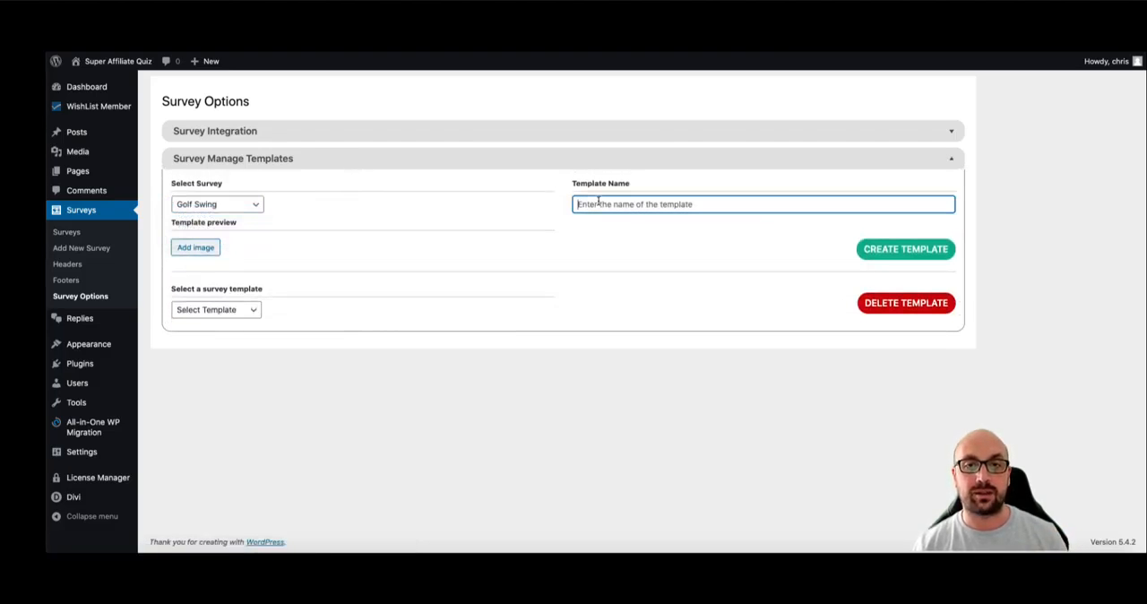
type("GolfSwing1")
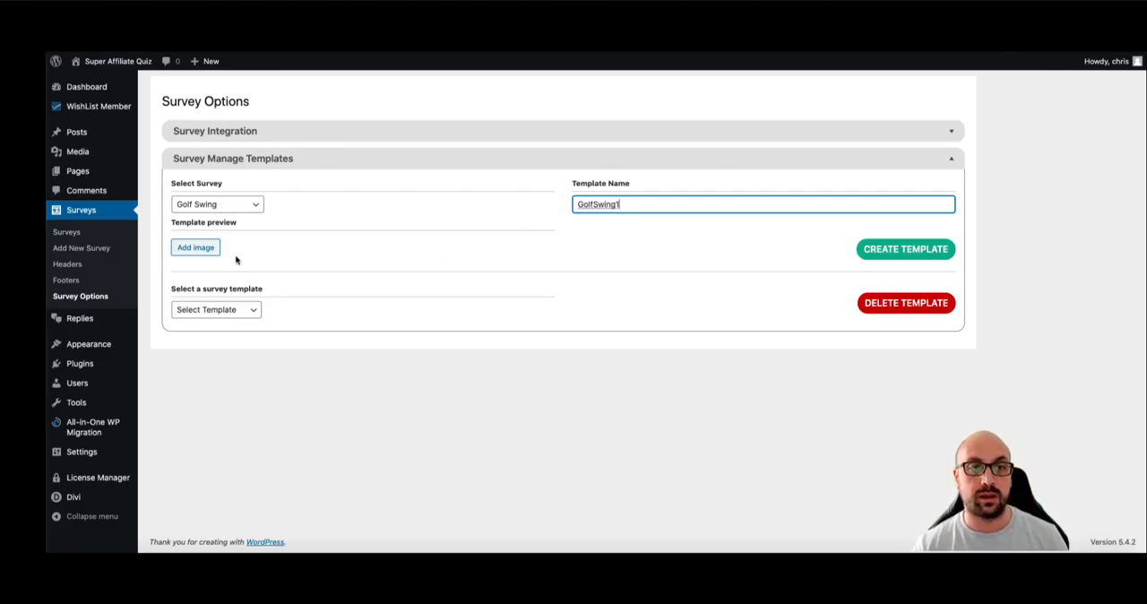
- Set the GOLF logo image download-4.png from the media library as the template preview
left_click(204, 251)
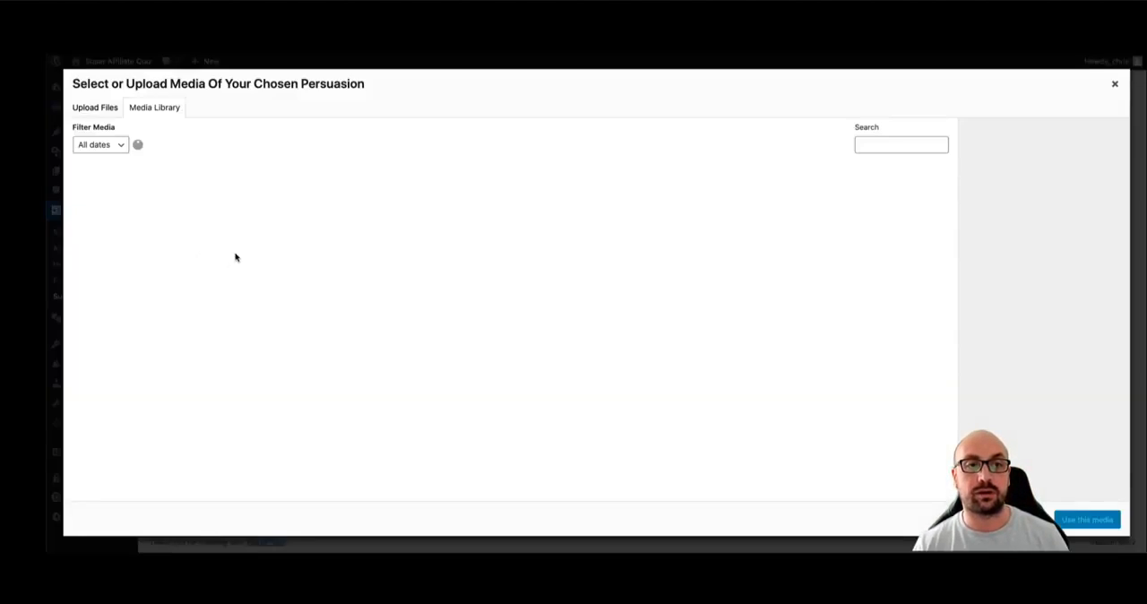
left_click(289, 204)
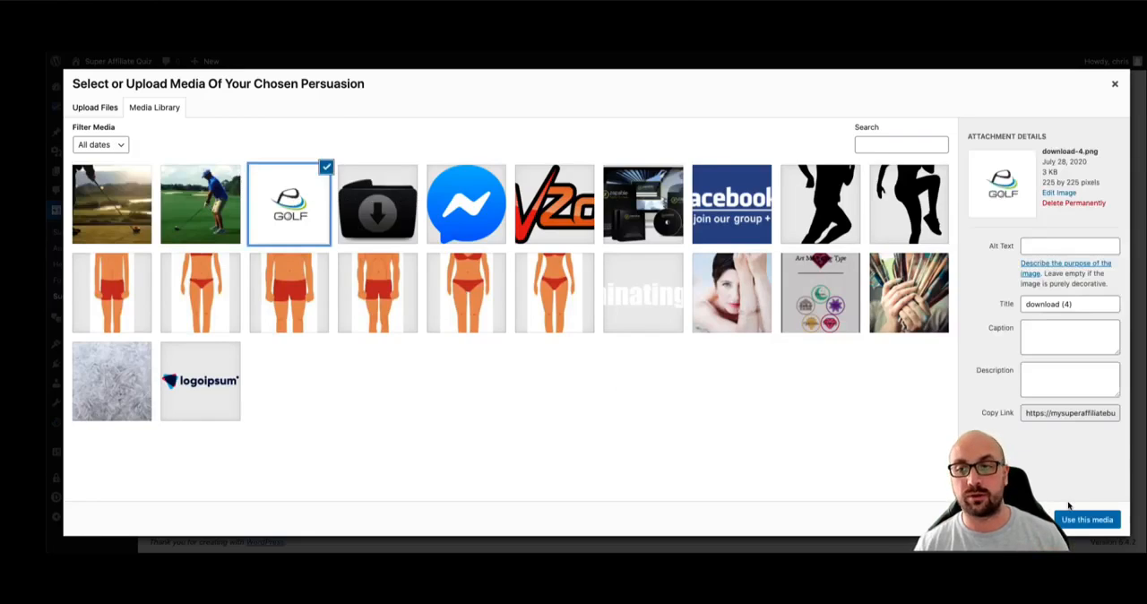
left_click(1088, 520)
- Select Golf Swing Affiliate as the existing survey template and create the GolfSwing1 template from the Golf Swing survey
left_click(237, 391)
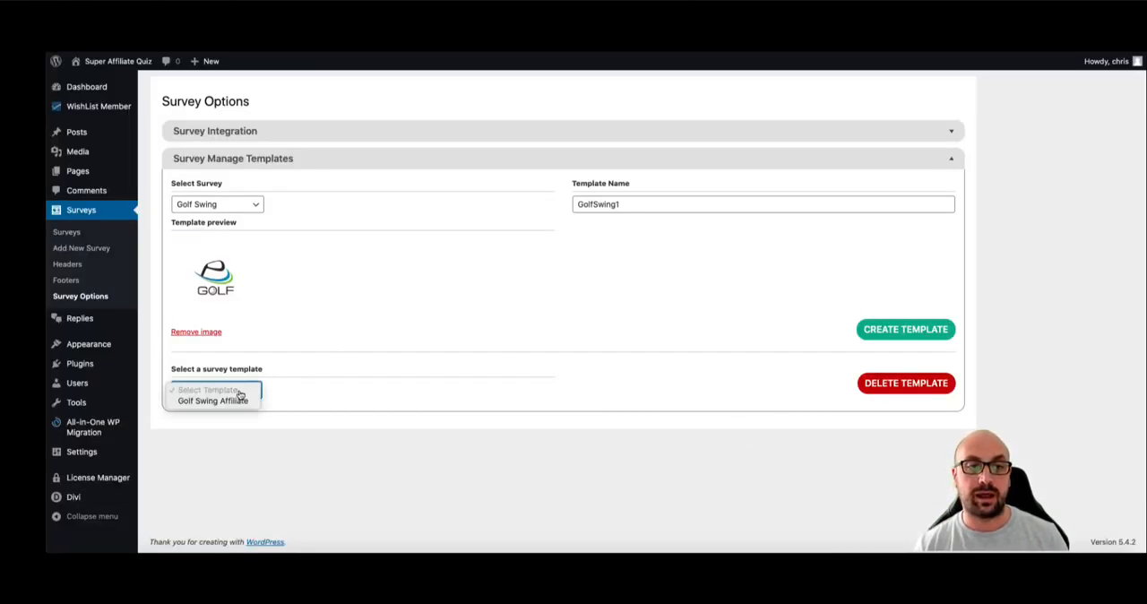
left_click(238, 402)
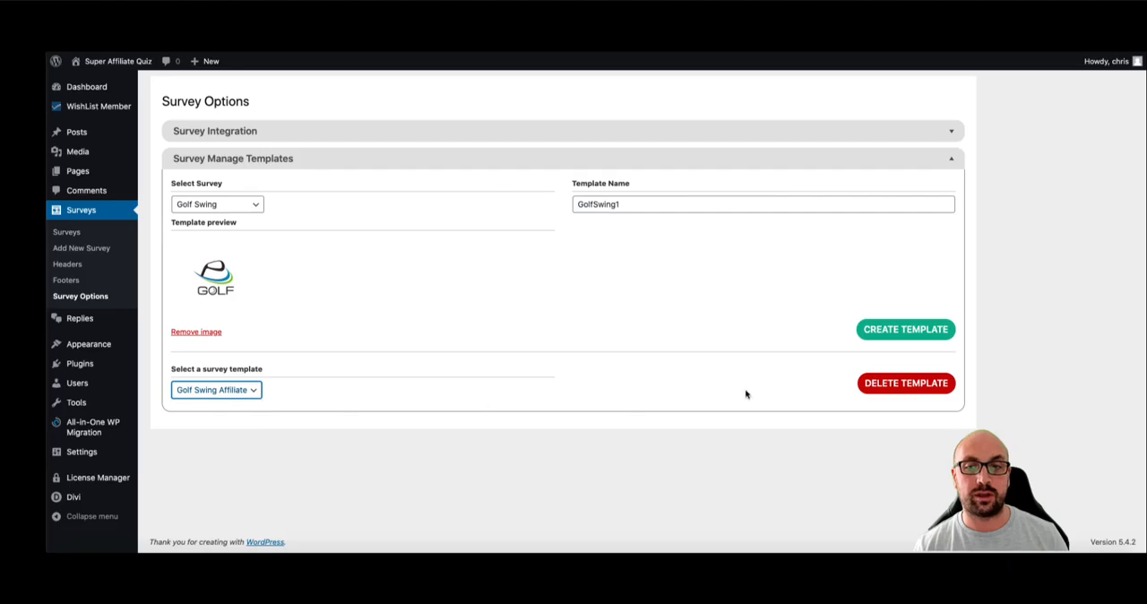
left_click(900, 331)
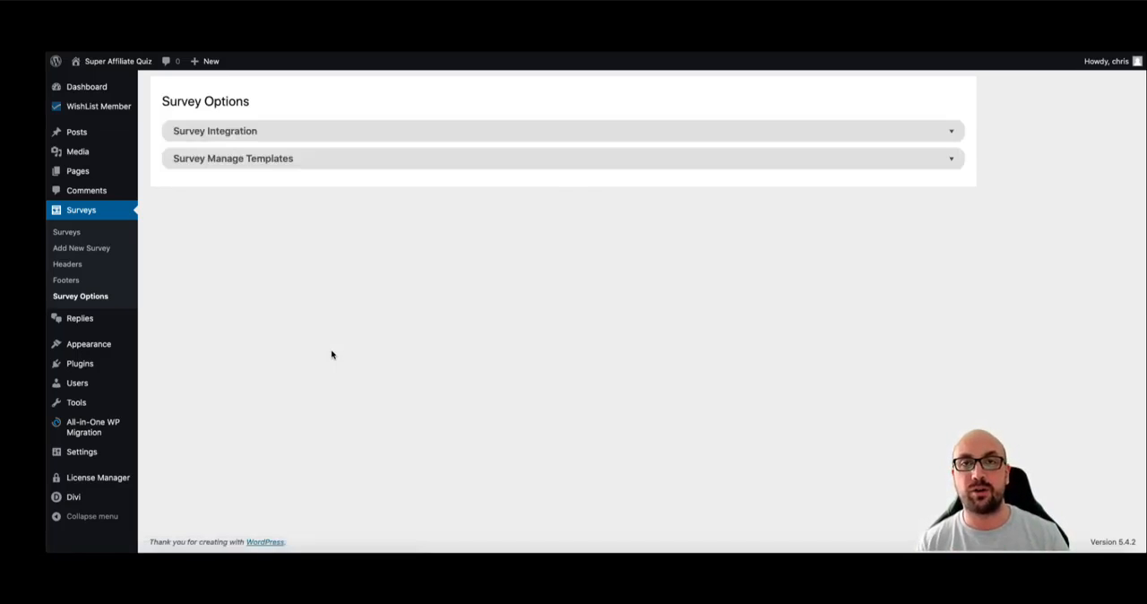
- Start a new survey and load the Golf Swing Affiliate template into it
left_click(71, 248)
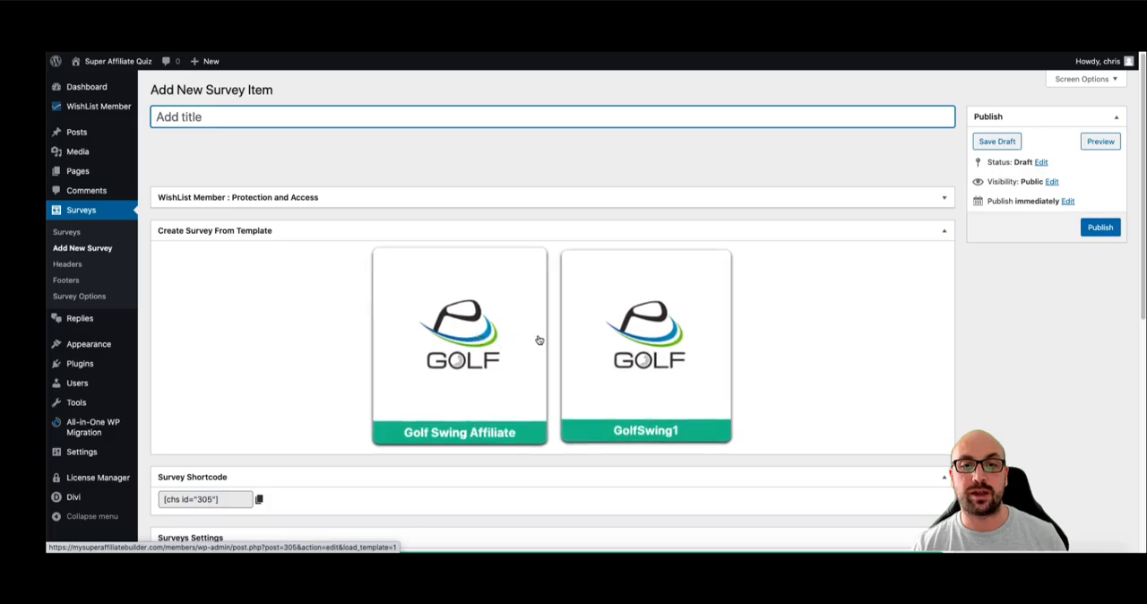
left_click(509, 307)
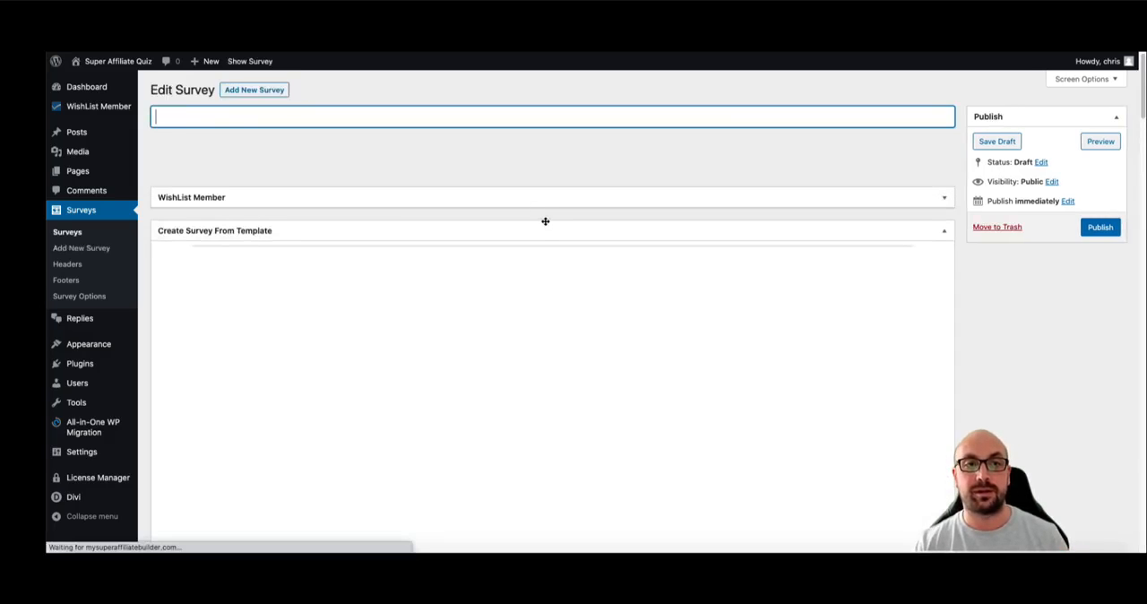
- Examine the new survey's template questions and answers, and expand Question & Answer Mapping to review its layout
scroll(538, 233, "down", 1)
scroll(538, 260, "down", 4)
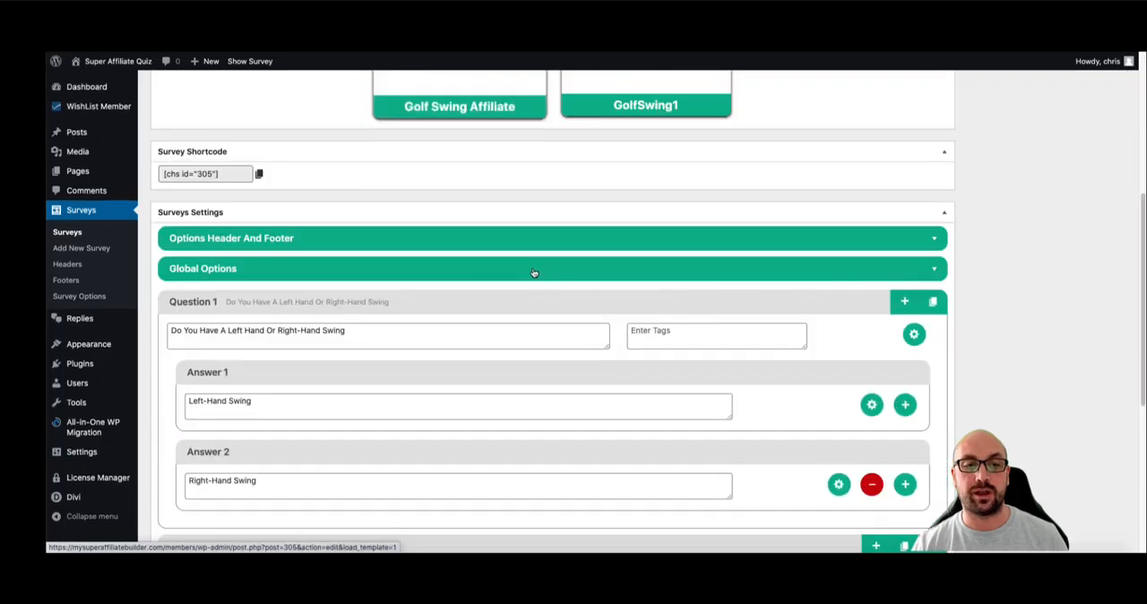
scroll(534, 272, "down", 5)
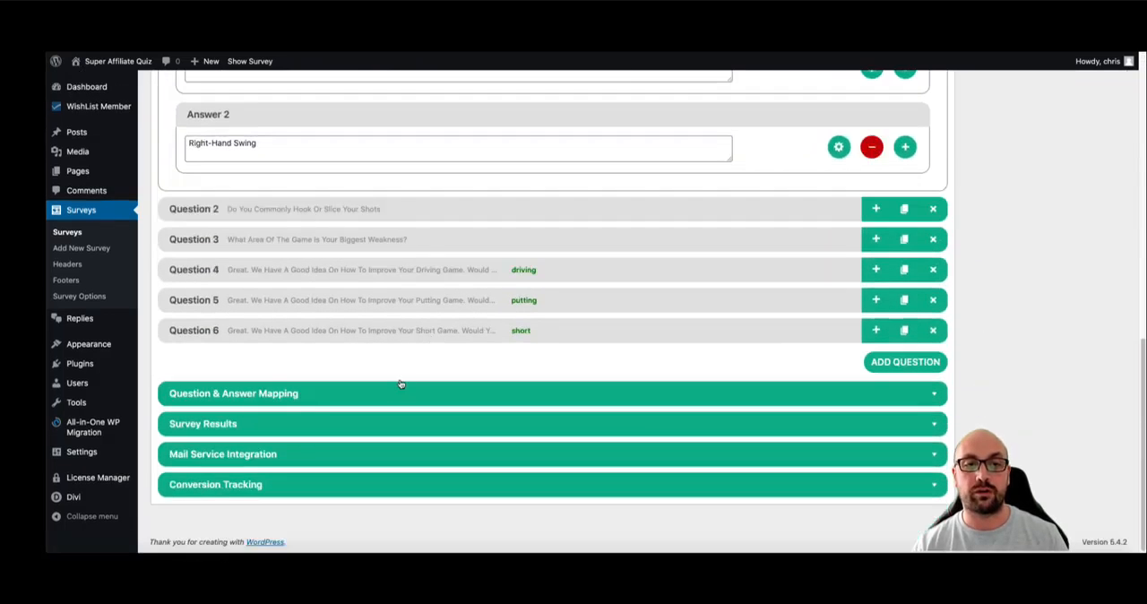
left_click(433, 392)
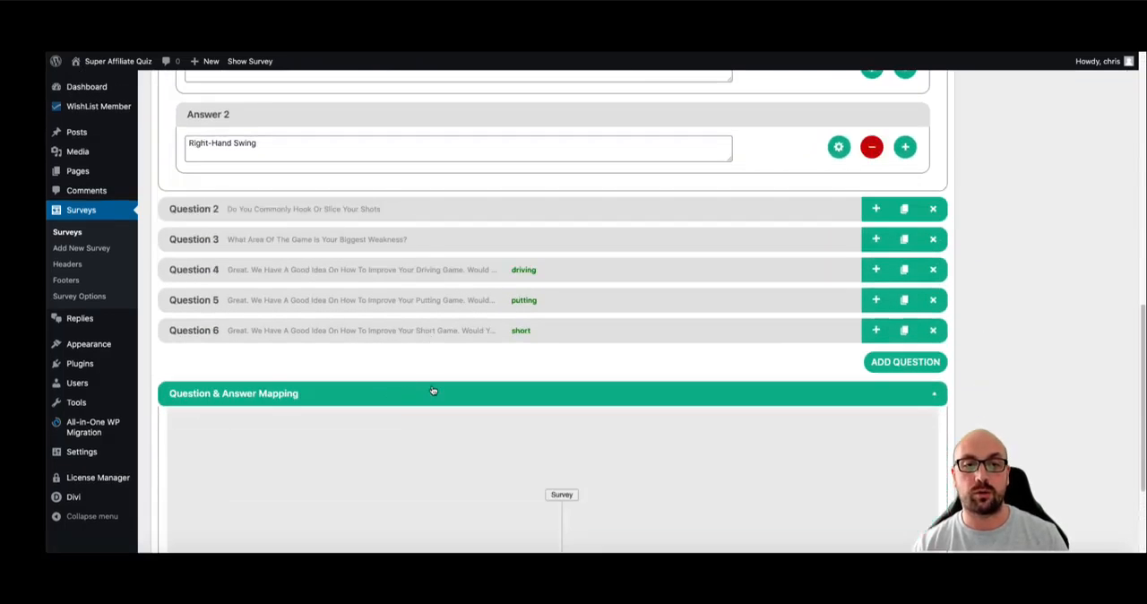
scroll(481, 374, "down", 3)
scroll(464, 179, "up", 3)
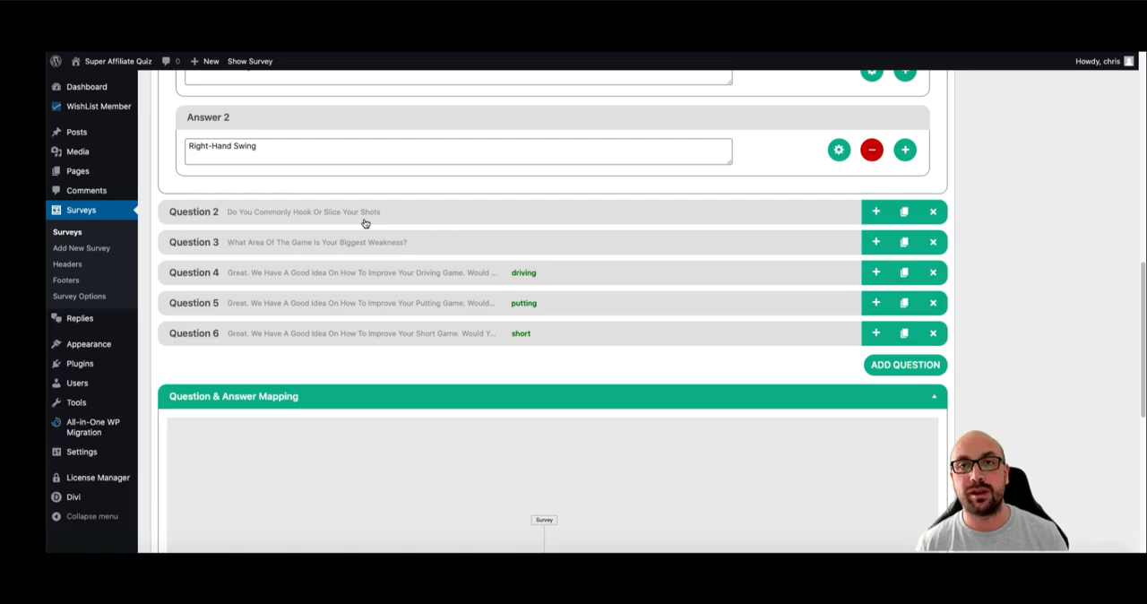
scroll(428, 217, "up", 5)
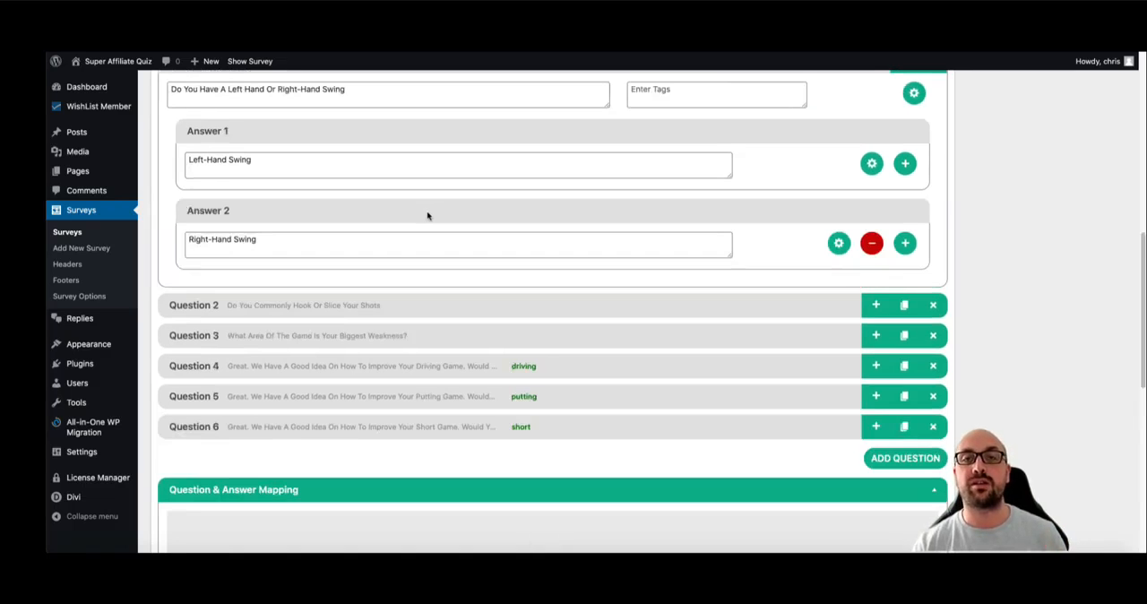